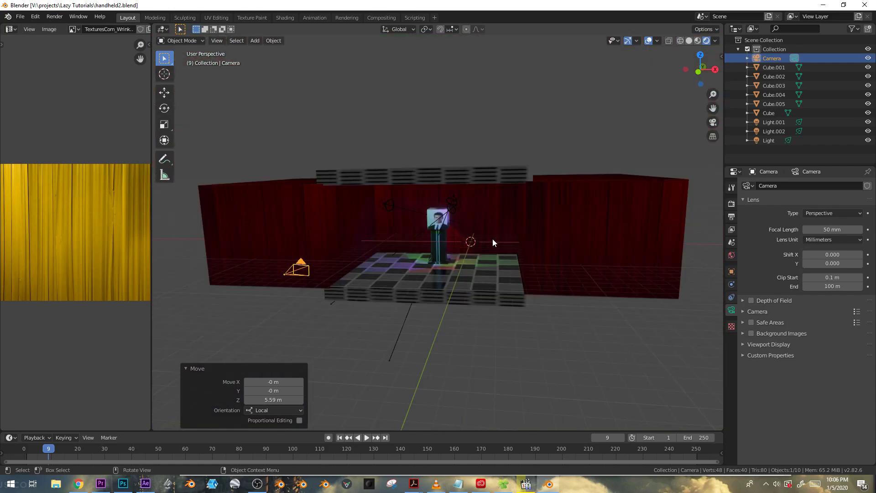
Step: Look through the scene camera and insert a LocRot keyframe for it at frame 0
middle_drag(492, 240, 313, 273)
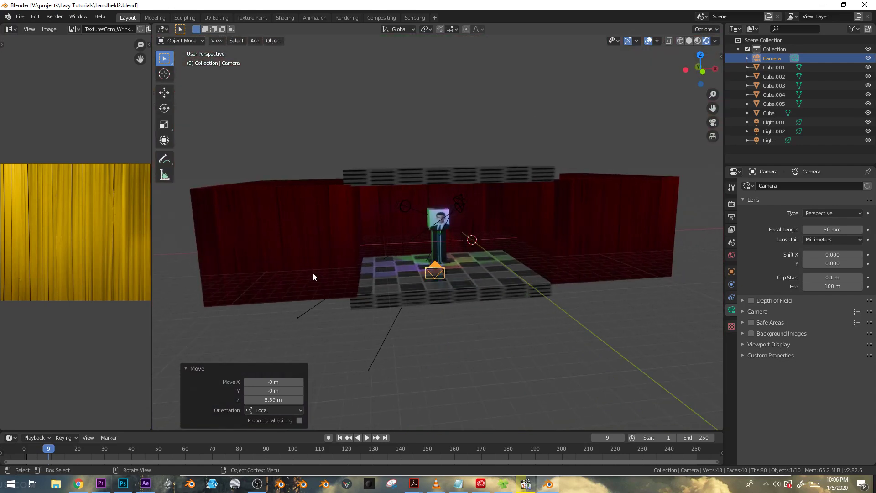
key(KP_0)
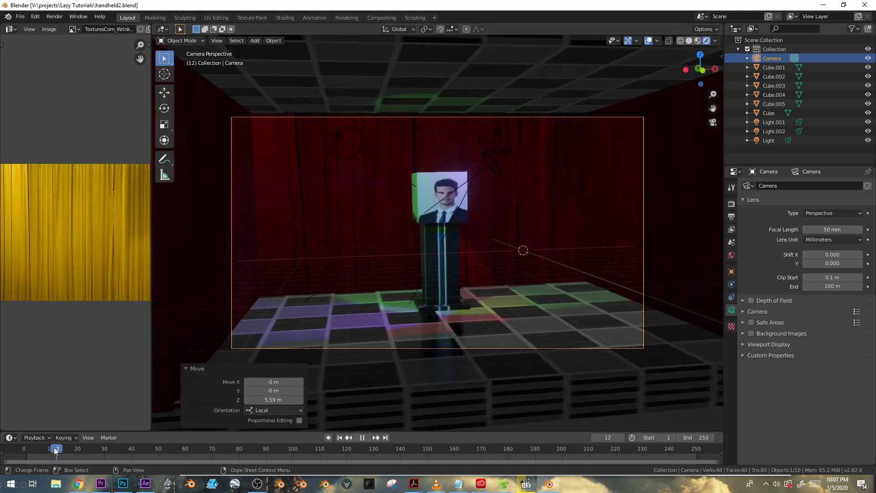
key(space)
key(i)
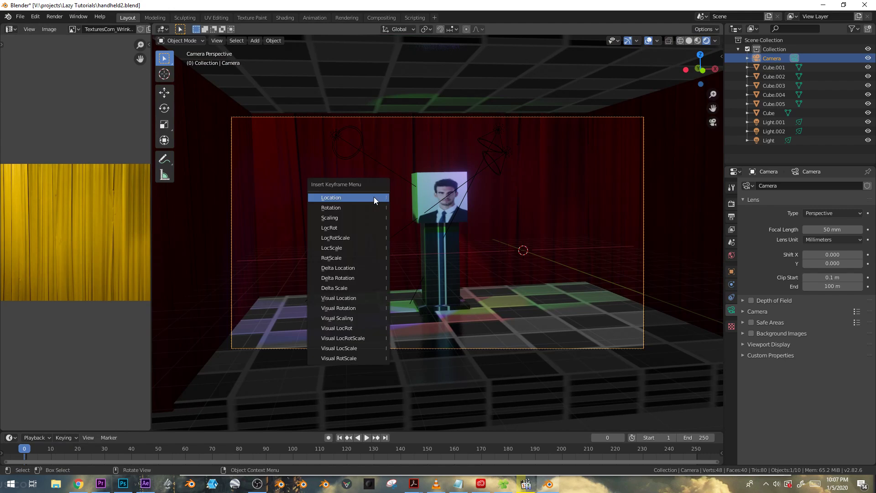
click(362, 230)
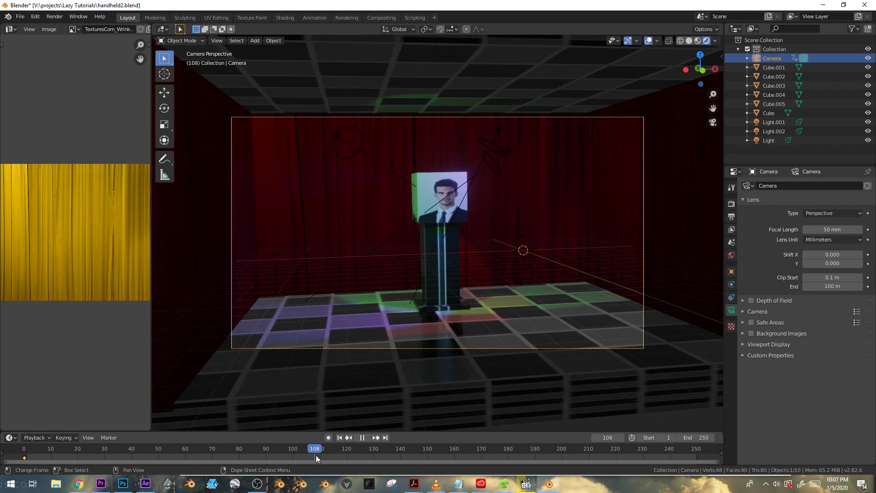
Step: Go to frame 100 and move the camera along its local Z axis close to the portrait cube
drag(301, 455, 295, 456)
key(space)
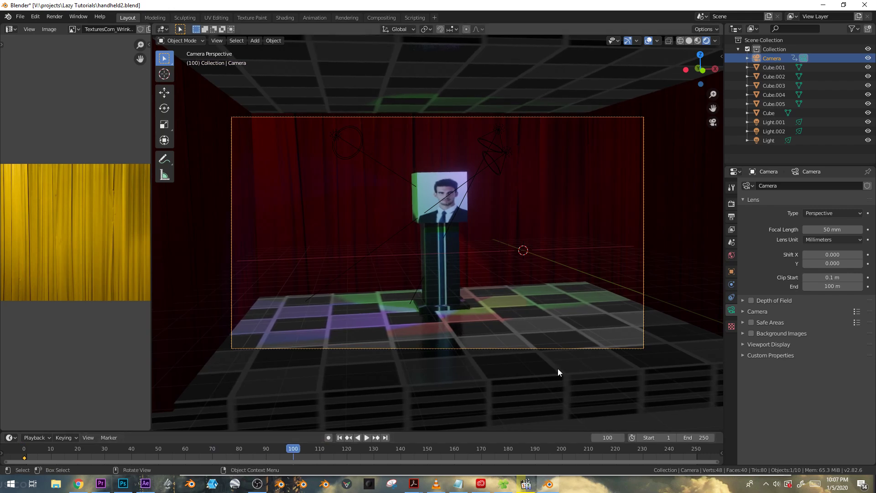
key(g)
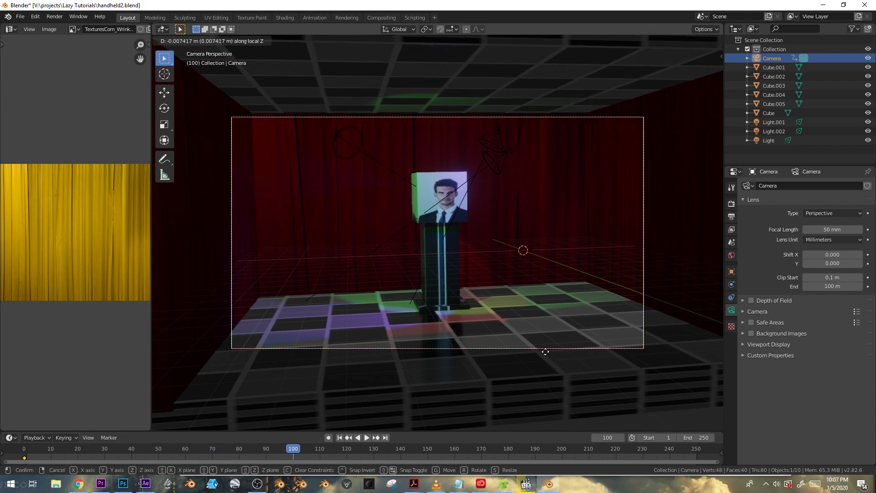
click(534, 163)
key(g)
key(z)
key(z)
click(572, 206)
Step: Tilt the camera slightly, back it off 0.319 m along its local Z, and insert a LocRot keyframe at frame 100
key(r)
click(619, 240)
key(r)
key(r)
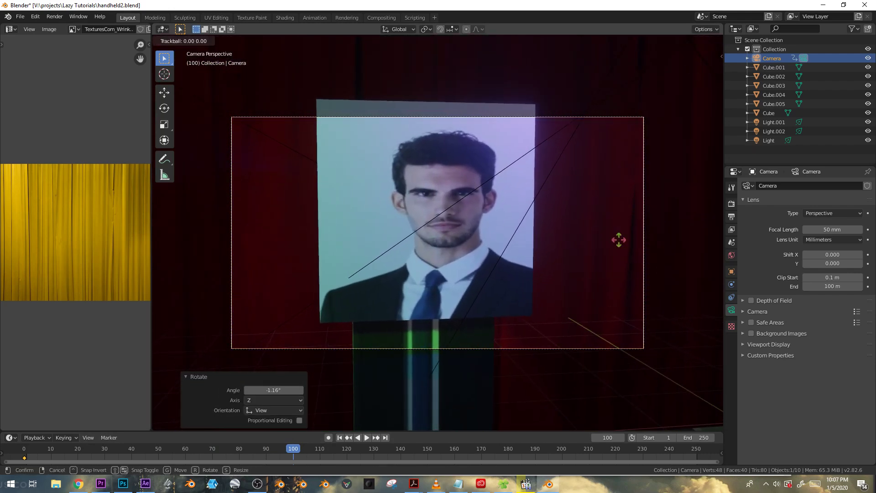
click(608, 271)
key(g)
key(z)
key(z)
click(607, 299)
key(i)
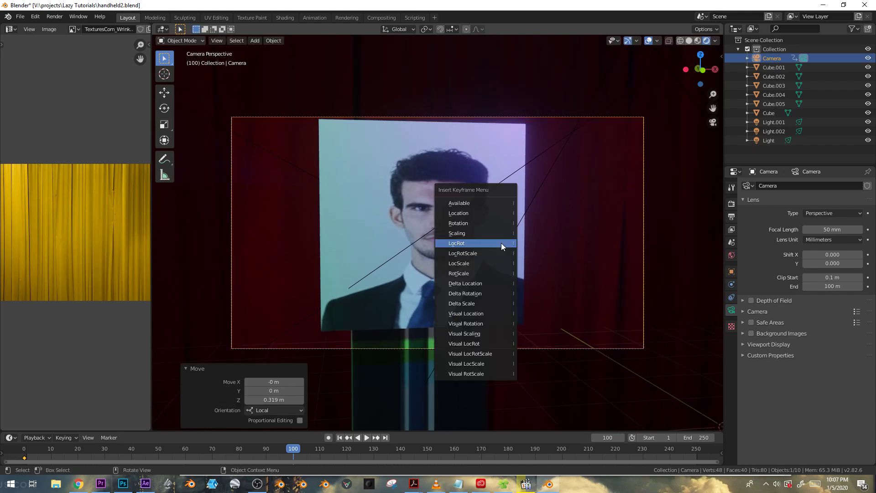
click(501, 243)
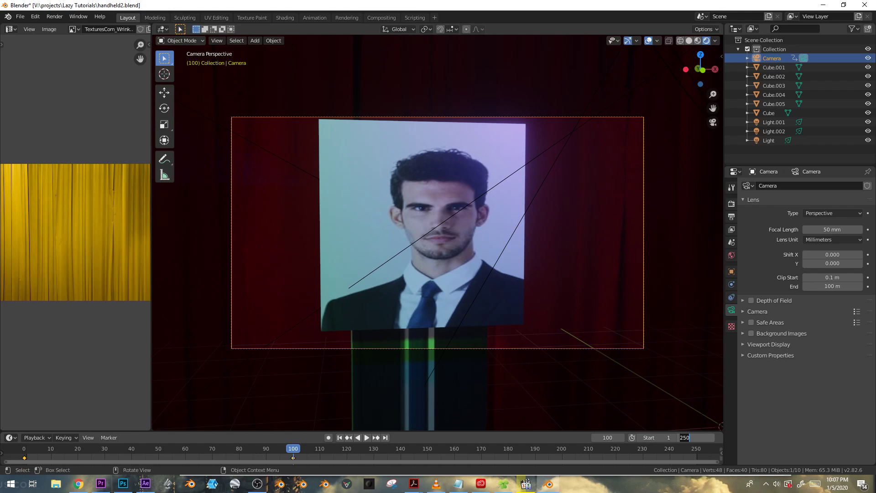
Step: Set the animation's end frame to 100 and play back the camera move
key(Return)
key(space)
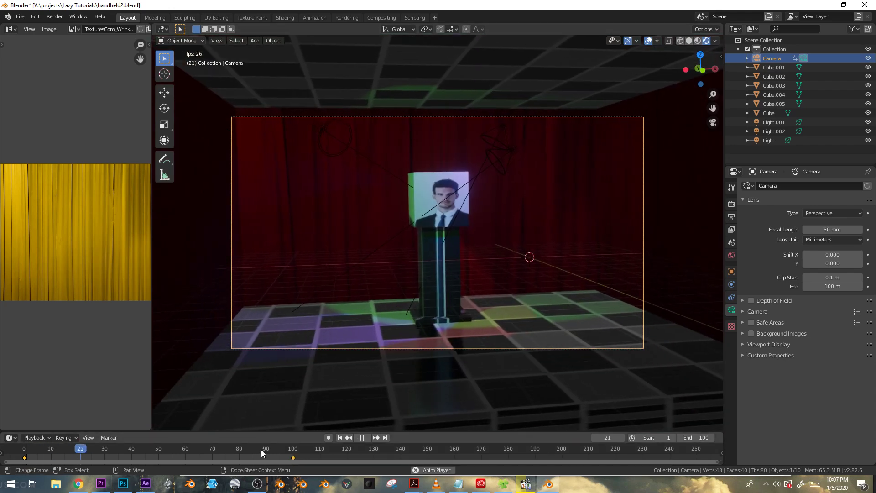
drag(725, 207, 648, 211)
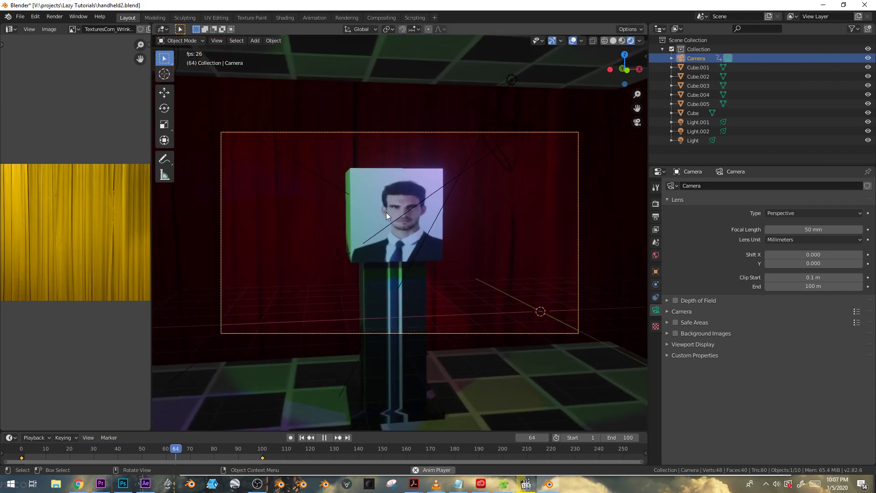
key(space)
drag(227, 447, 247, 447)
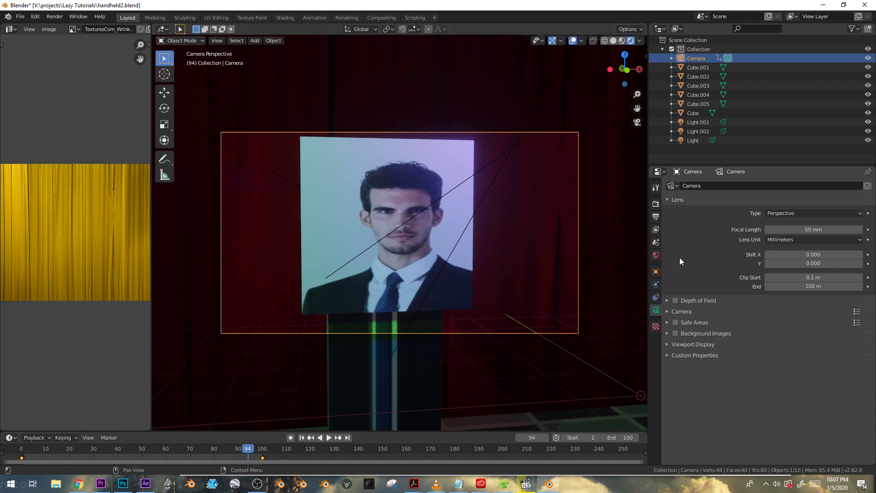
Step: Replace the Properties editor with the Graph Editor and fit the camera's animation curves in view
click(662, 171)
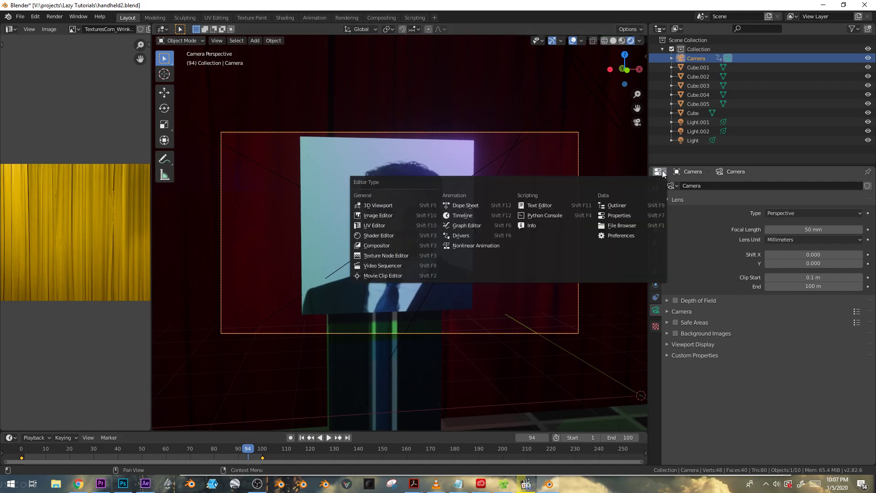
click(482, 225)
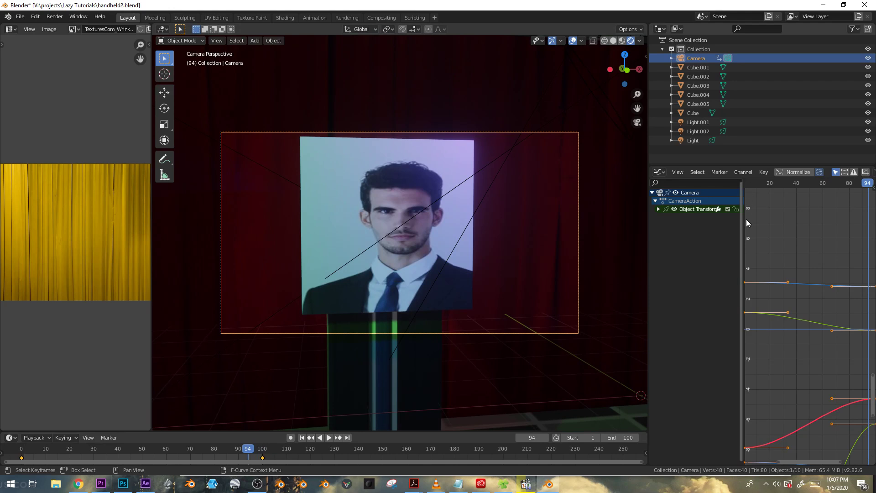
drag(743, 219, 725, 220)
ctrl+middle_drag(825, 244, 765, 270)
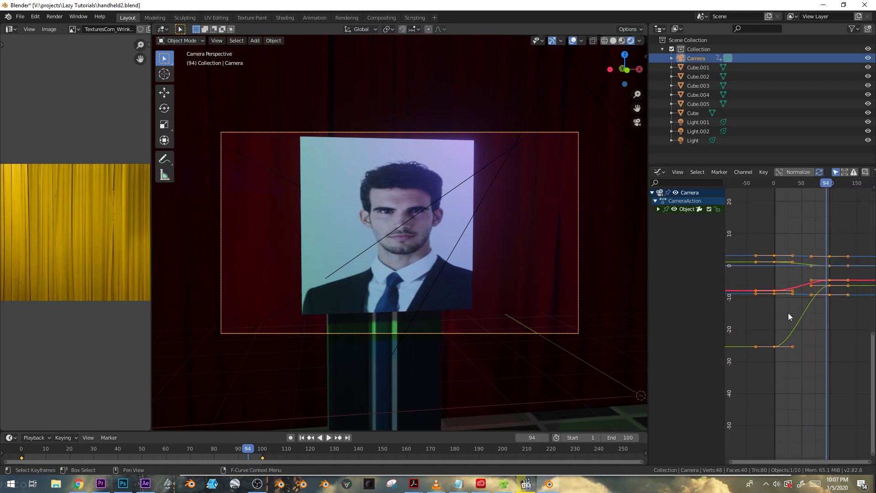
Step: Set the handle type of all camera keyframes to Vector and play back the linear motion
key(t)
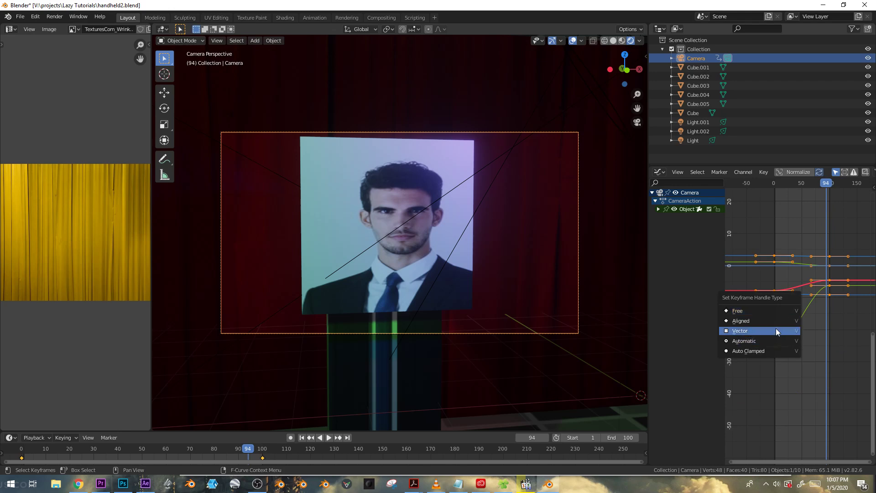
click(776, 328)
key(space)
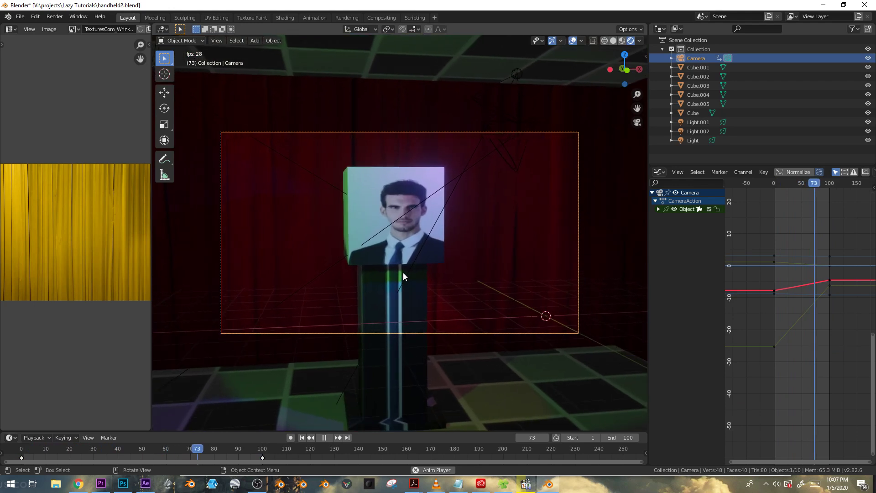
key(space)
key(space)
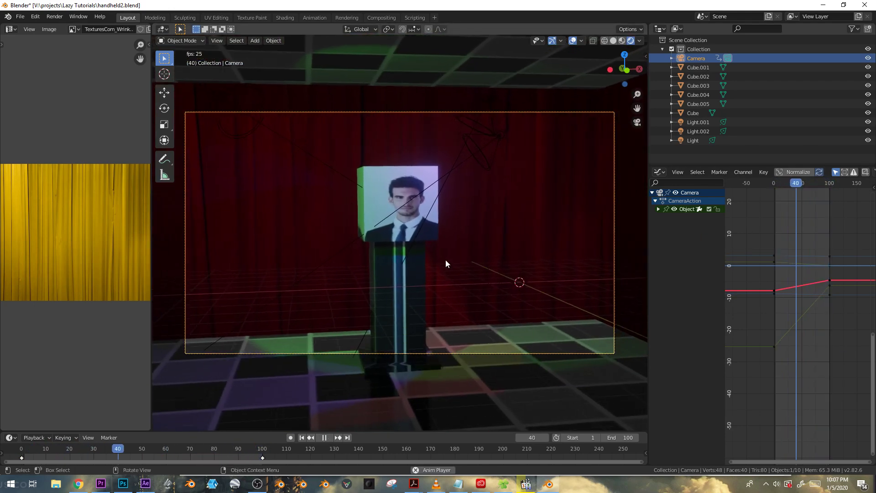
key(space)
Step: Set the handles of the camera's keyframes at frame 100 to Automatic and preview the motion
click(831, 286)
key(g)
right_click(826, 320)
mouse_move(833, 305)
ctrl+middle_down()
mouse_move(837, 294)
mouse_move(847, 299)
mouse_move(822, 309)
ctrl+middle_up()
key(v)
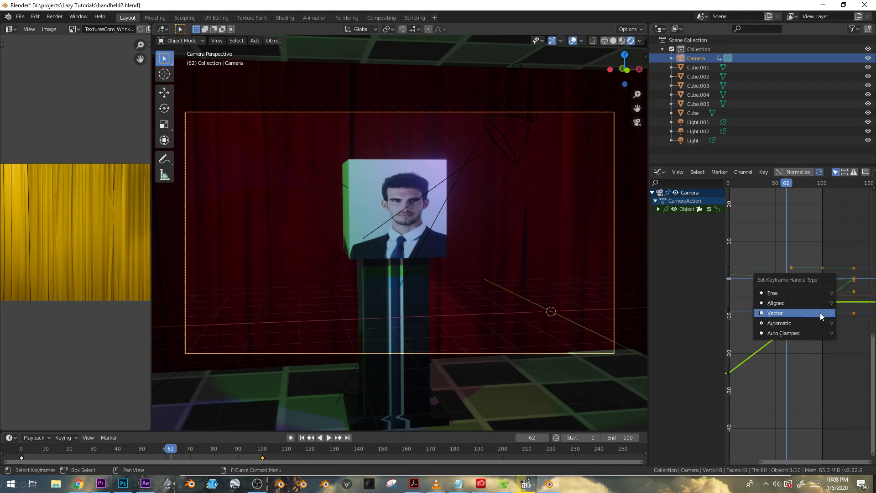
click(817, 324)
key(space)
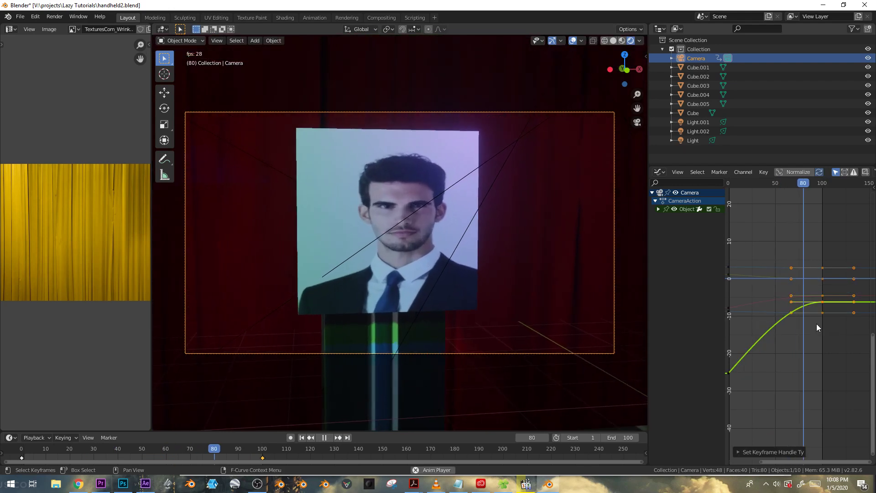
key(Escape)
Step: Shorten the frame 100 keyframe handles by scaling them along X, and play back the tighter ease-out
key(s)
key(x)
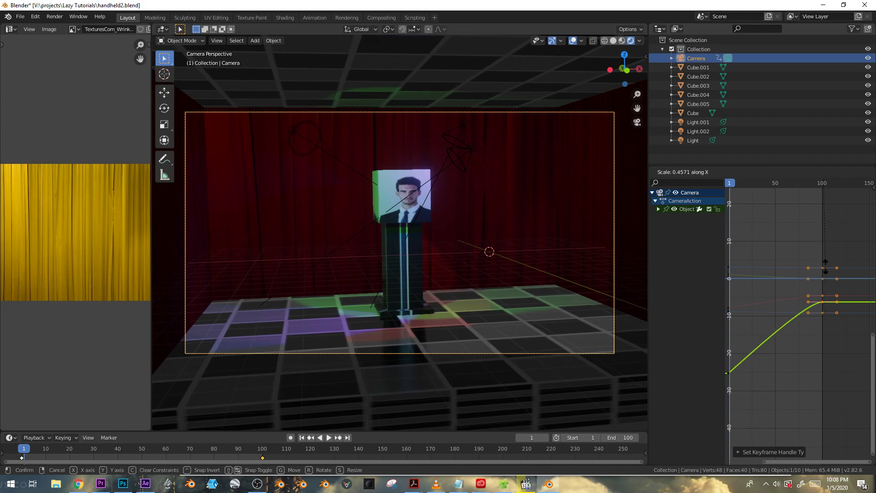
key(space)
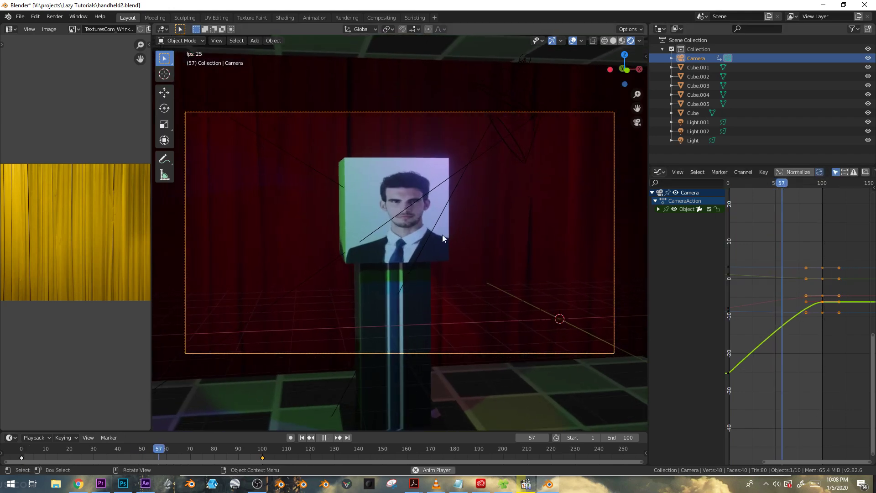
key(alt+a)
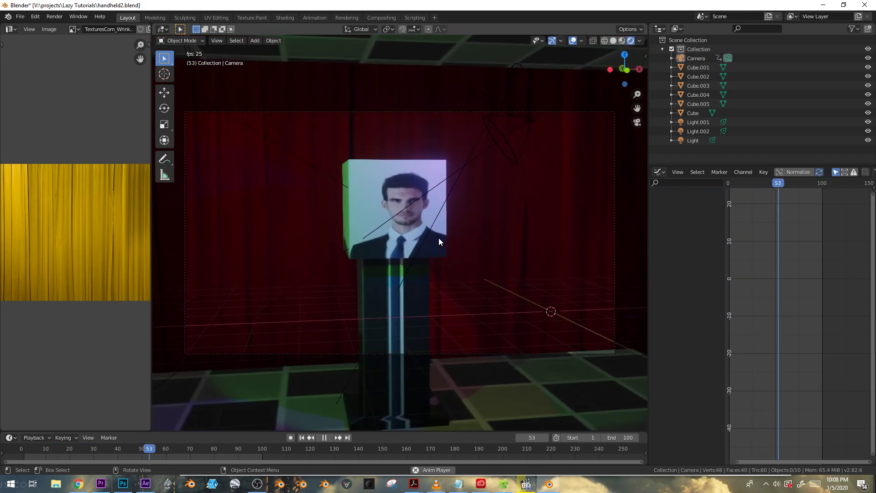
key(space)
Step: Return to frame 0, select the camera, and reposition it nearer to the figure, starting along its local Z axis
drag(51, 450, 3, 454)
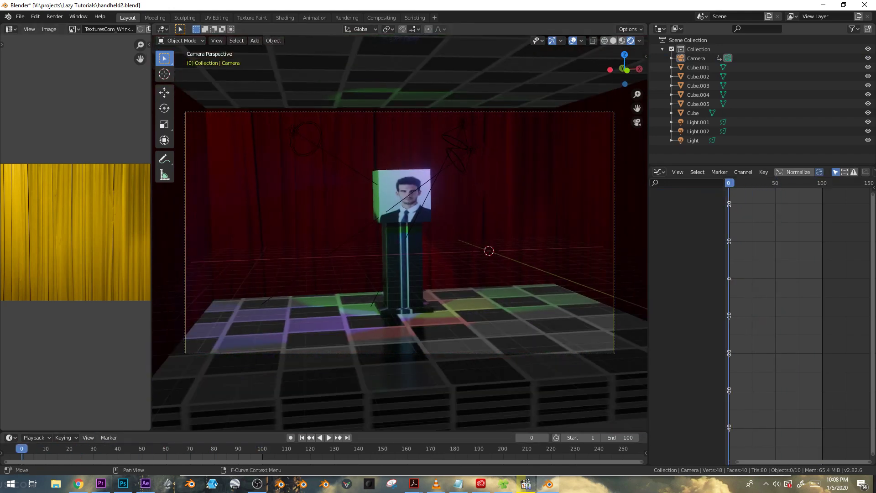
click(510, 354)
ctrl+middle_drag(838, 344, 776, 348)
key(g)
key(z)
key(z)
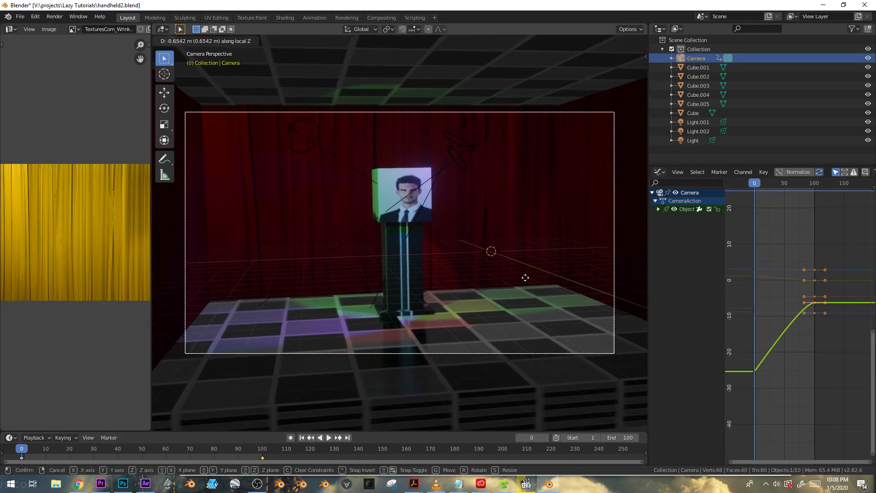
click(549, 172)
key(g)
click(536, 262)
Step: Move the camera -0.746 m along its local Z and insert a new LocRot keyframe at frame 0
key(g)
key(z)
key(z)
click(541, 228)
key(i)
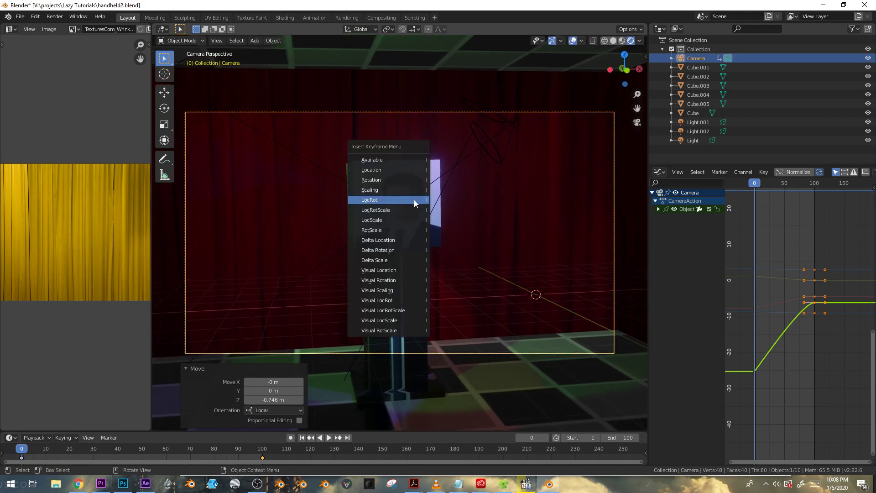
click(414, 199)
Step: Play back the camera animation with the closer starting position
key(space)
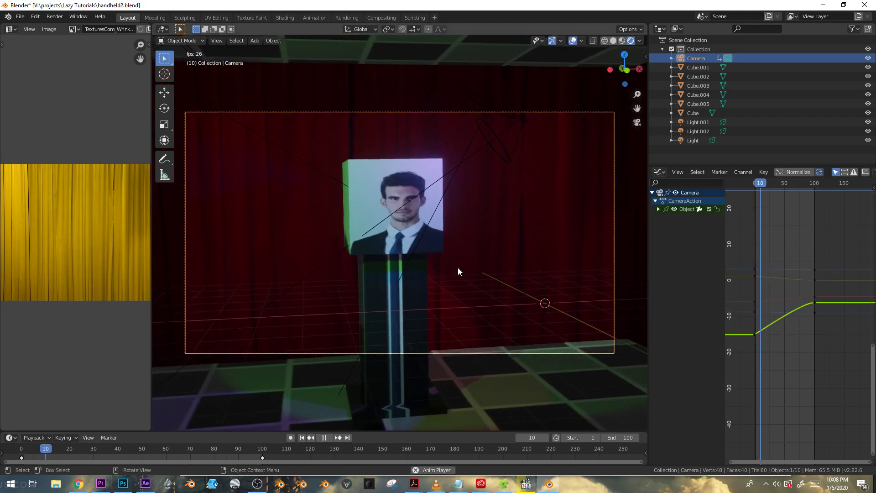
key(space)
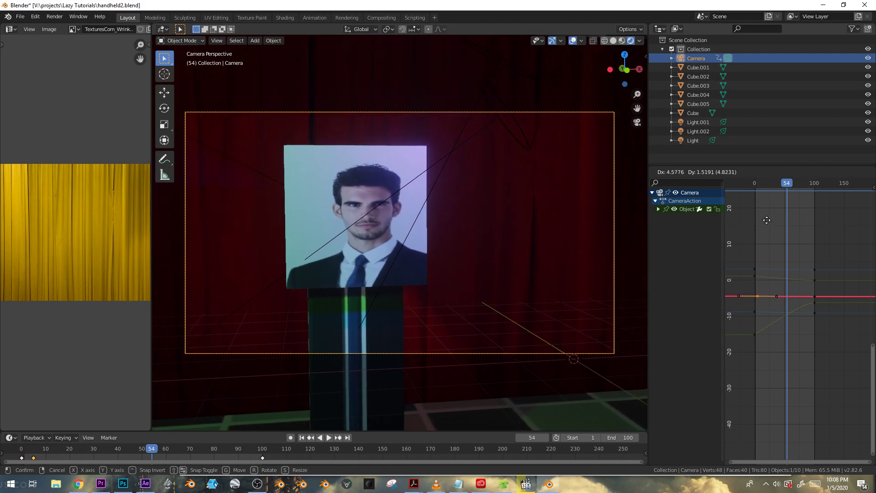
right_click(768, 222)
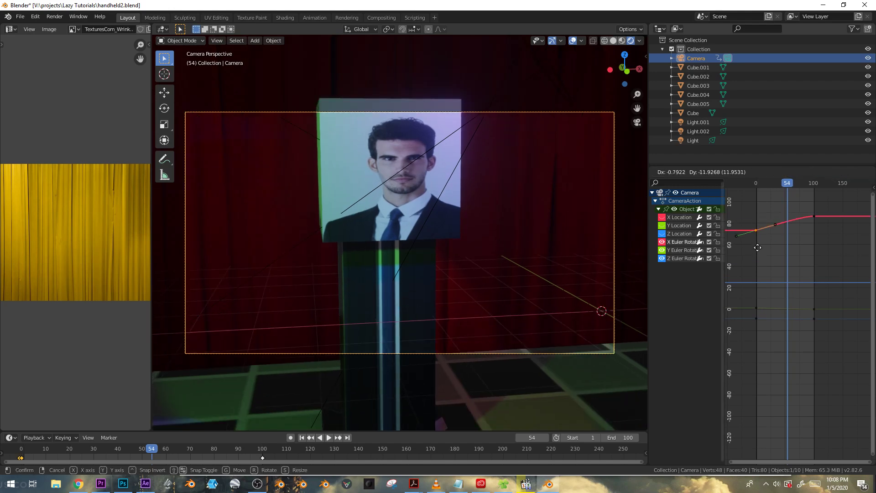
Step: Enlarge the Graph Editor by widening it and merging it over the Outliner area
drag(648, 209, 619, 208)
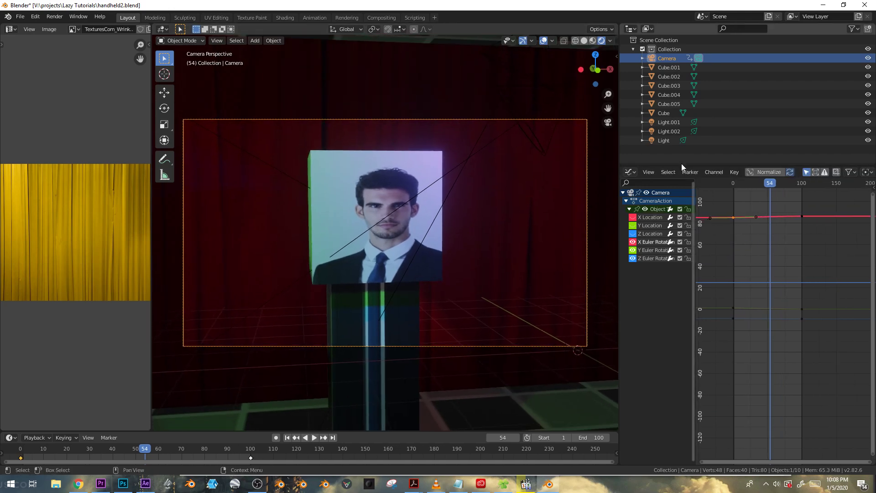
drag(622, 168, 640, 137)
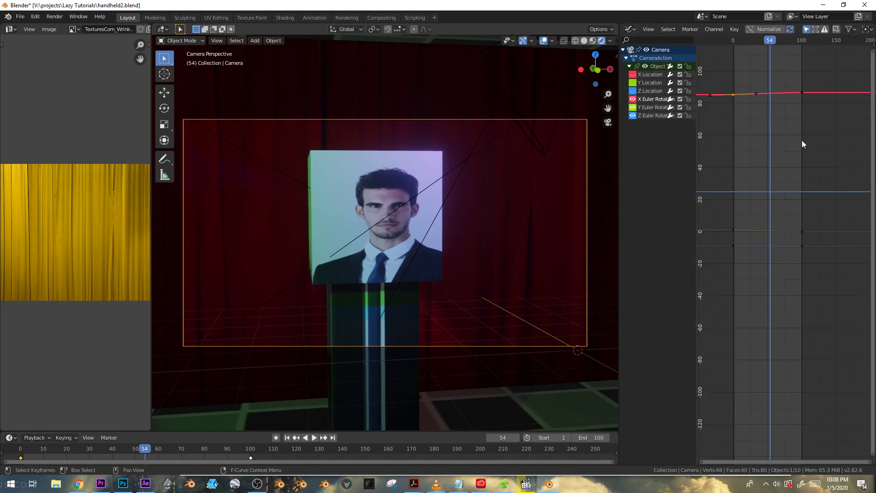
middle_drag(758, 155, 771, 209)
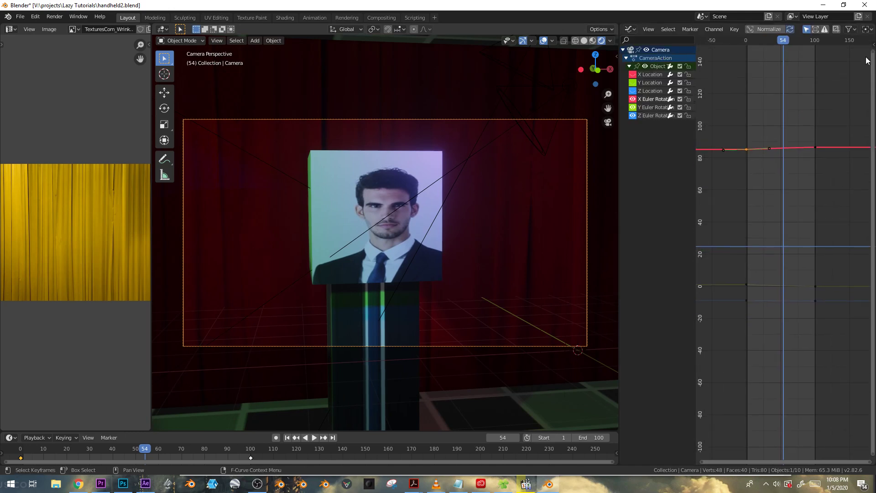
Step: Add a Noise modifier to the camera's X Euler Rotation curve in a widened Graph Editor, and play the animation
click(872, 44)
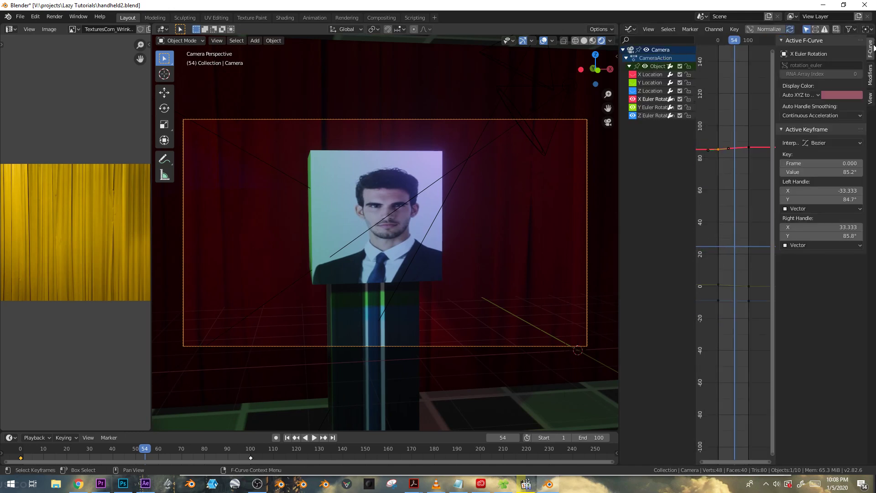
drag(618, 135, 529, 151)
click(870, 75)
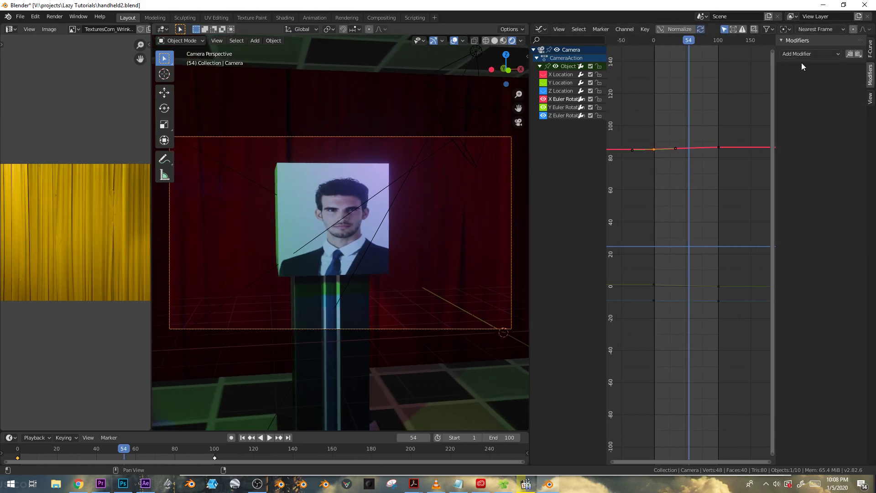
click(786, 104)
key(space)
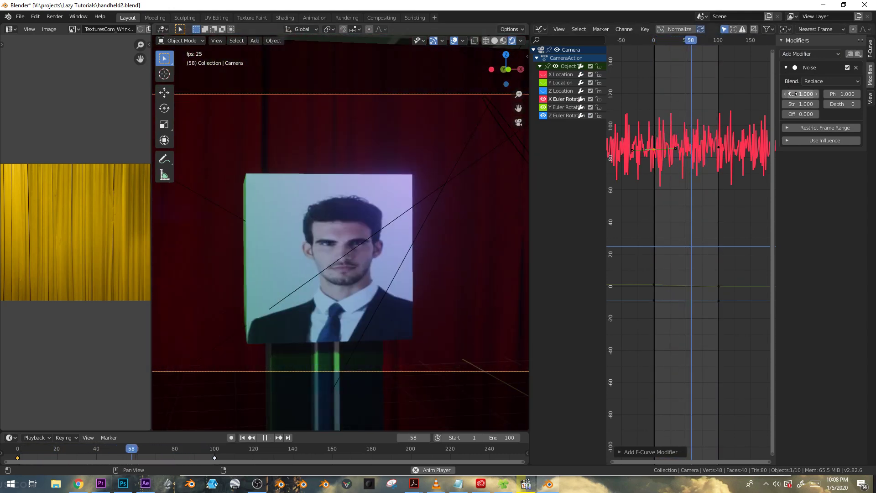
Step: Set the X Euler Rotation noise's scale to 16.1 and its strength to 0.05
drag(801, 94, 874, 94)
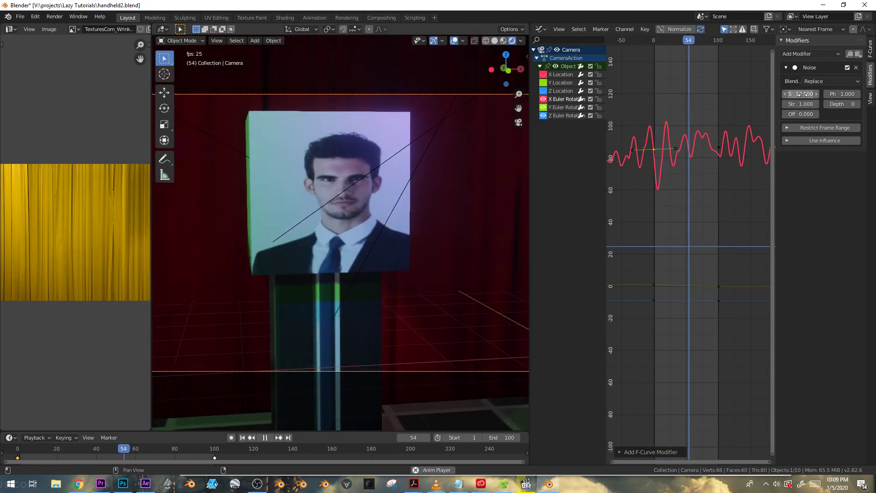
mouse_move(801, 104)
mouse_down()
mouse_move(756, 104)
mouse_move(811, 94)
mouse_up()
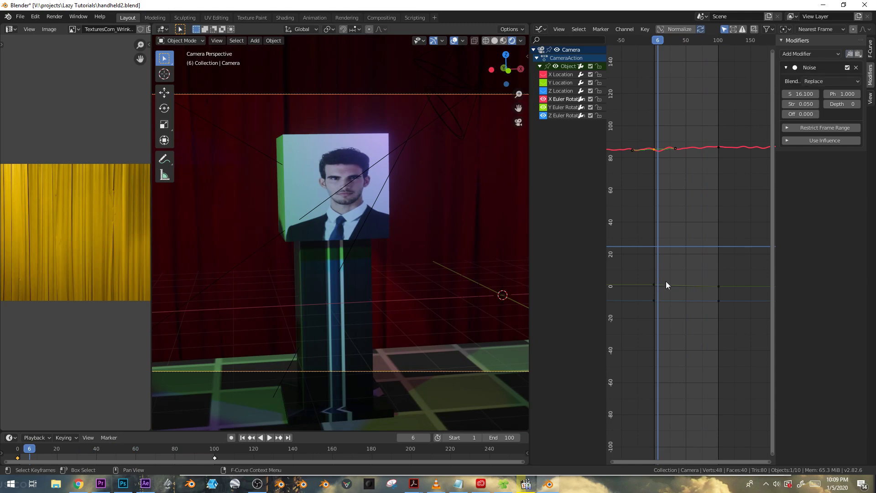
Step: Copy the X rotation's Noise modifier onto the Z Euler Rotation curve and play back the camera animation
click(858, 54)
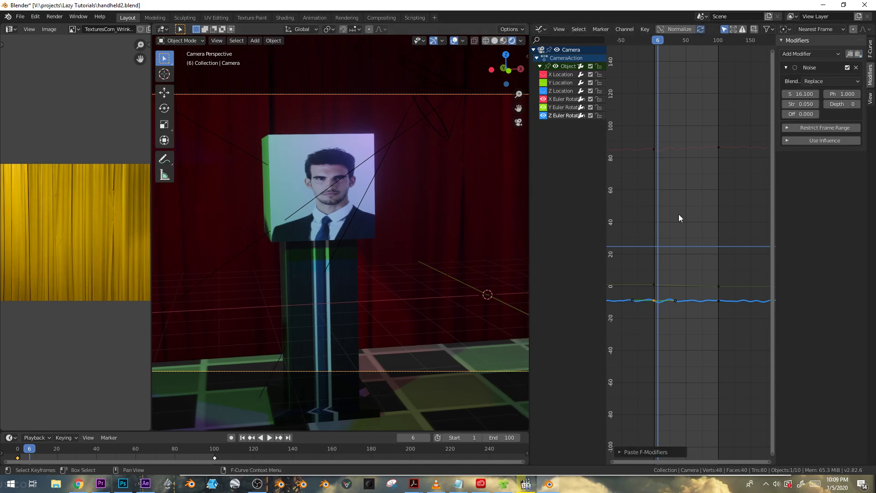
ctrl+middle_drag(671, 161, 684, 180)
ctrl+middle_drag(643, 268, 666, 238)
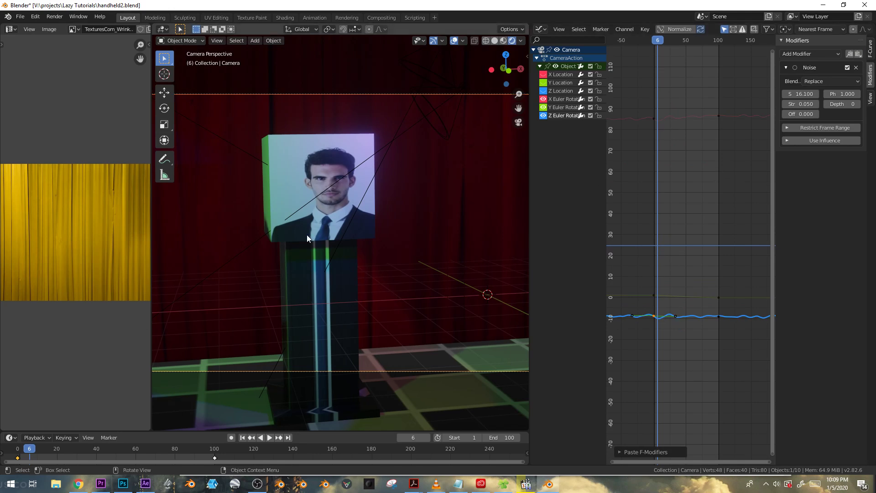
key(space)
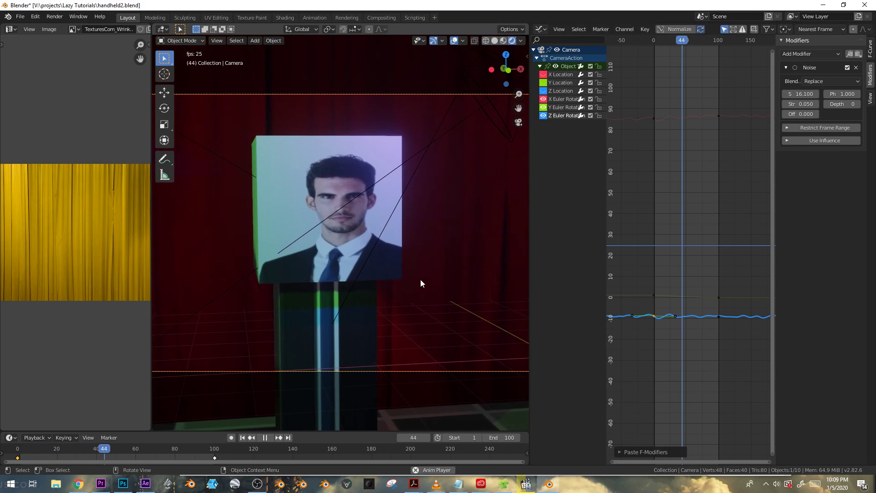
key(space)
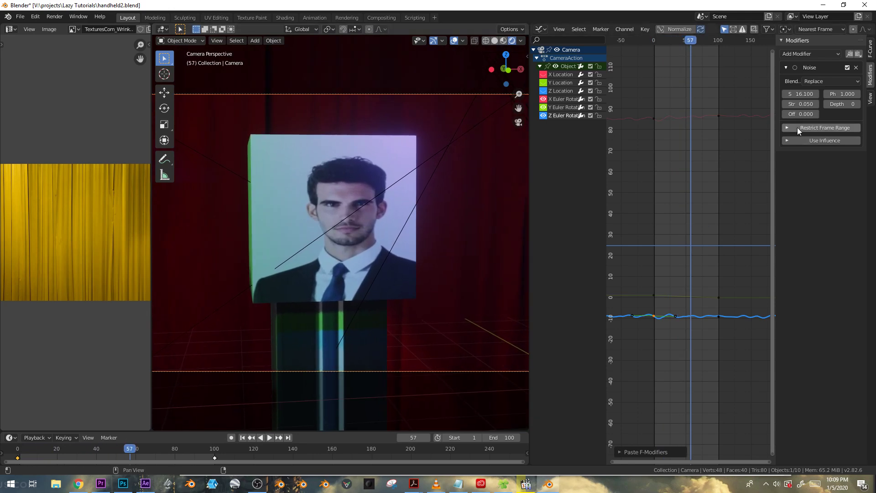
Step: Set the Z Euler Rotation noise offset to -107.3 and play the animation in a widened 3D viewport
drag(802, 114, 781, 114)
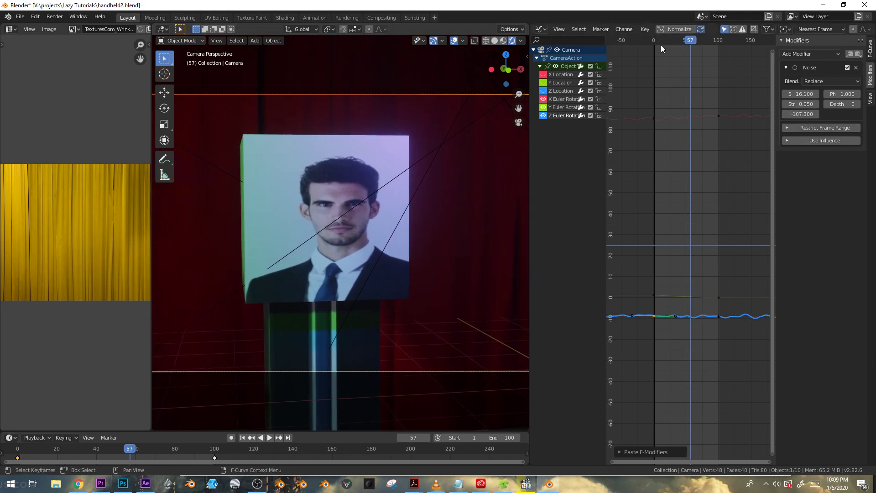
key(space)
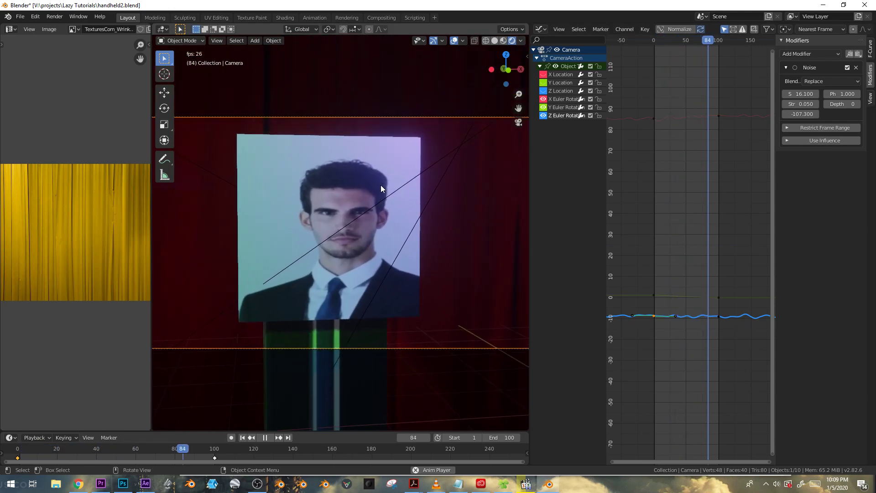
drag(152, 212, 82, 210)
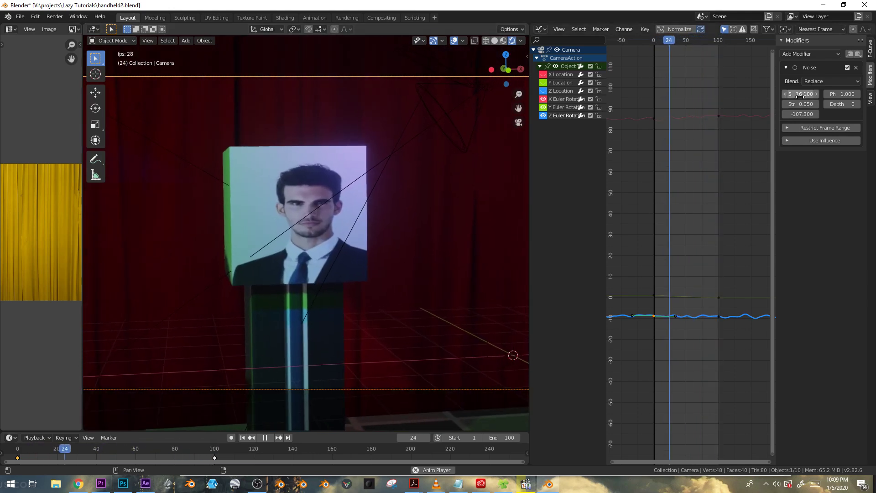
Step: Set the noise scale to 21.3 on Z Euler Rotation, and scale 23 with strength 0.03 on X Euler Rotation
drag(800, 96, 824, 96)
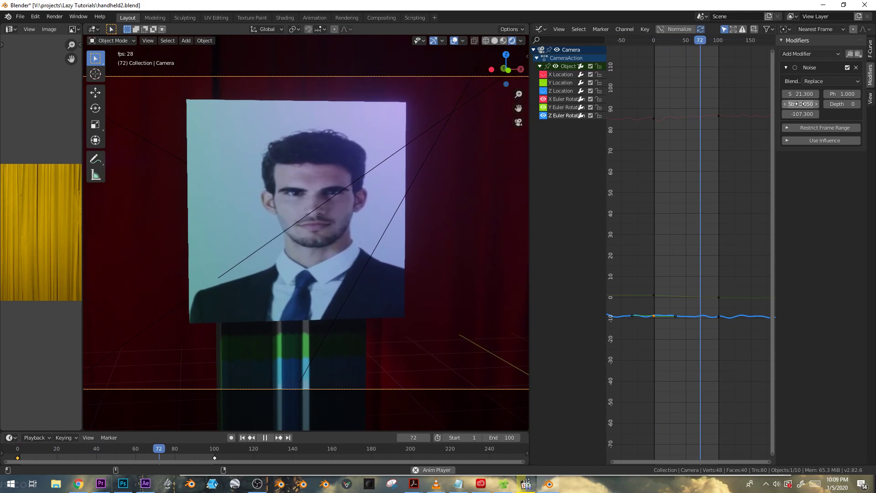
click(652, 120)
mouse_move(805, 95)
mouse_down()
mouse_move(835, 95)
mouse_move(795, 104)
mouse_up()
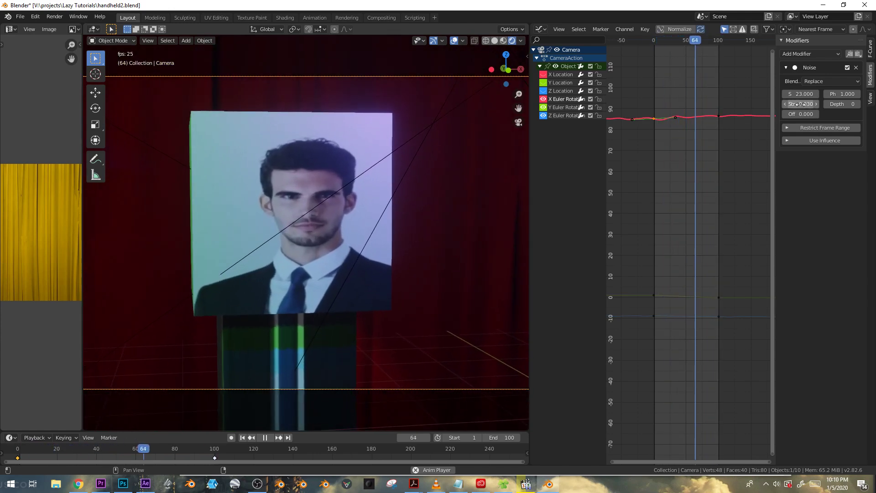
key(space)
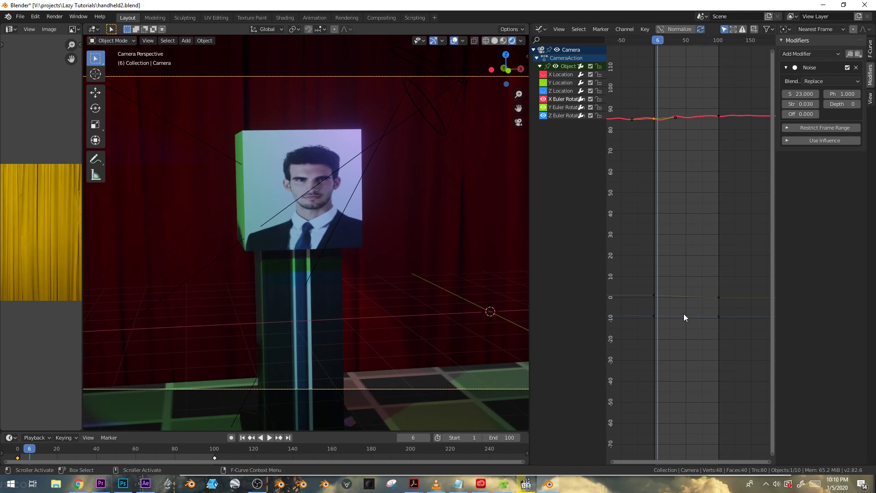
Step: Add a Noise modifier to the camera's Y Euler Rotation curve and play the animation
click(656, 295)
key(g)
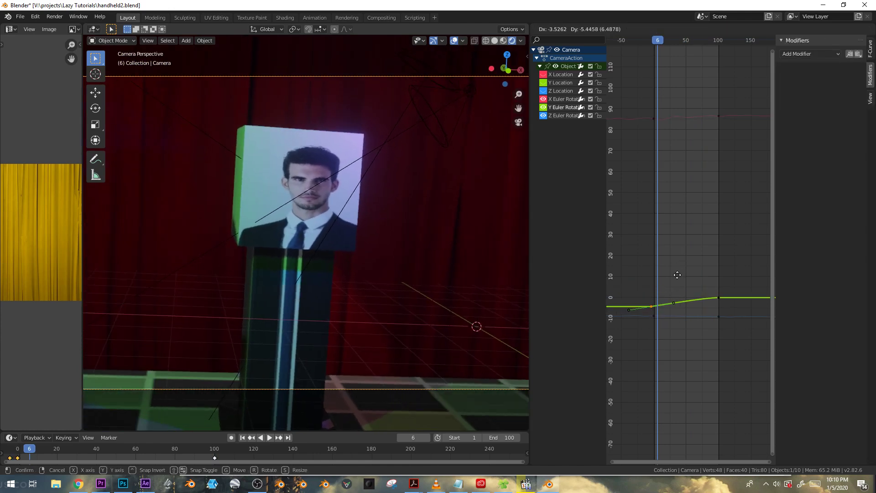
right_click(672, 275)
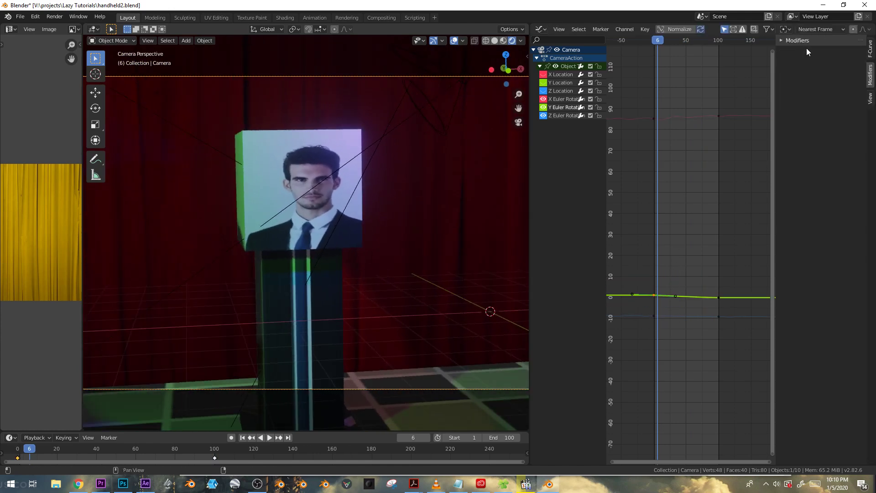
click(806, 54)
click(804, 101)
key(space)
Step: Set the Y Euler Rotation noise's strength to 0.02 and its scale to 18.4 during playback
mouse_move(801, 94)
mouse_down()
mouse_move(821, 94)
mouse_move(808, 94)
mouse_up()
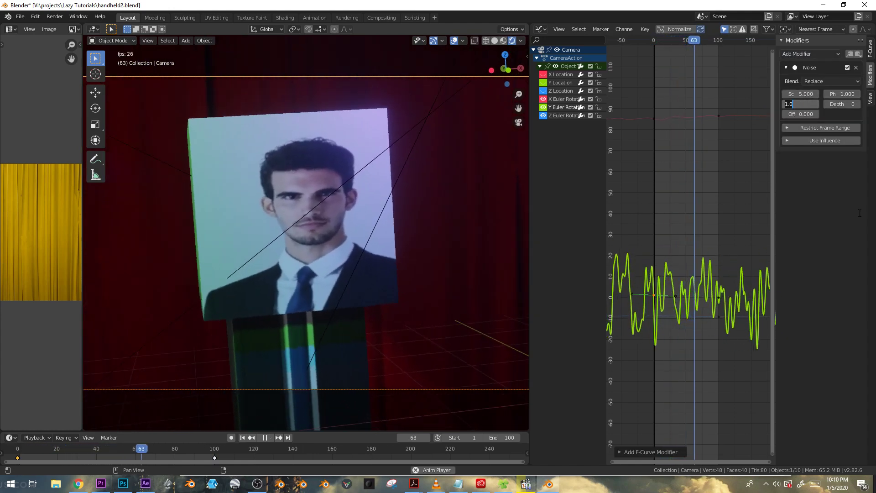
text(.02)
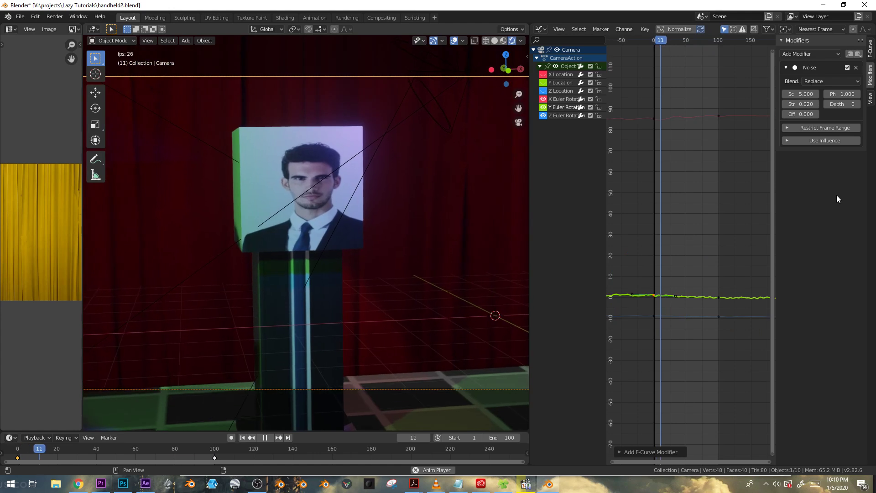
drag(800, 94, 861, 94)
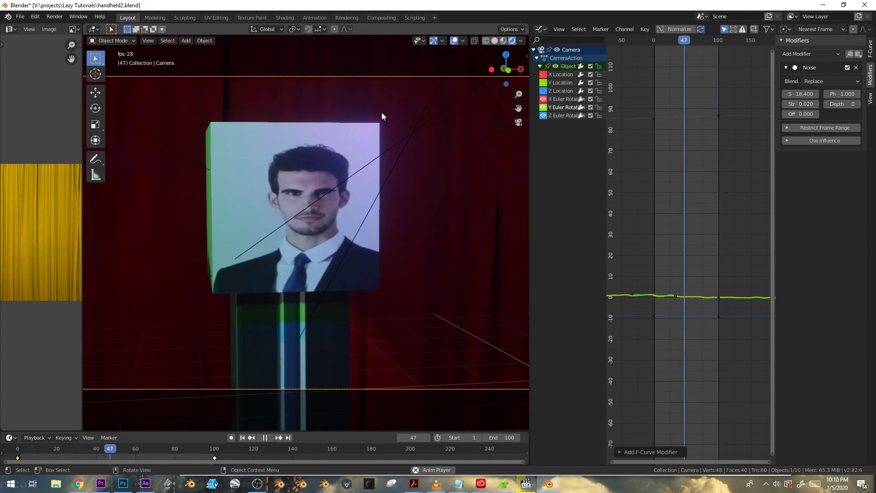
key(space)
Step: Return to frame 0 and duplicate the cube-headed figure -8.2 m along the global Y axis
drag(86, 450, 8, 432)
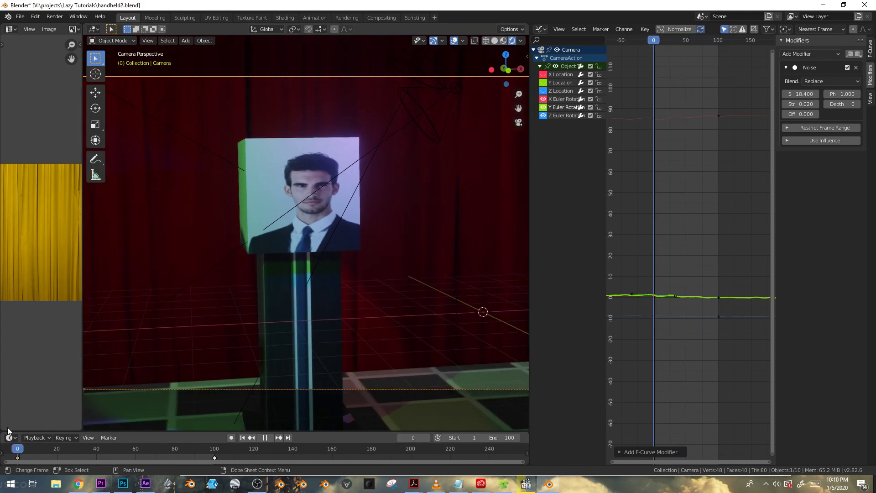
click(273, 240)
middle_drag(272, 240, 296, 267)
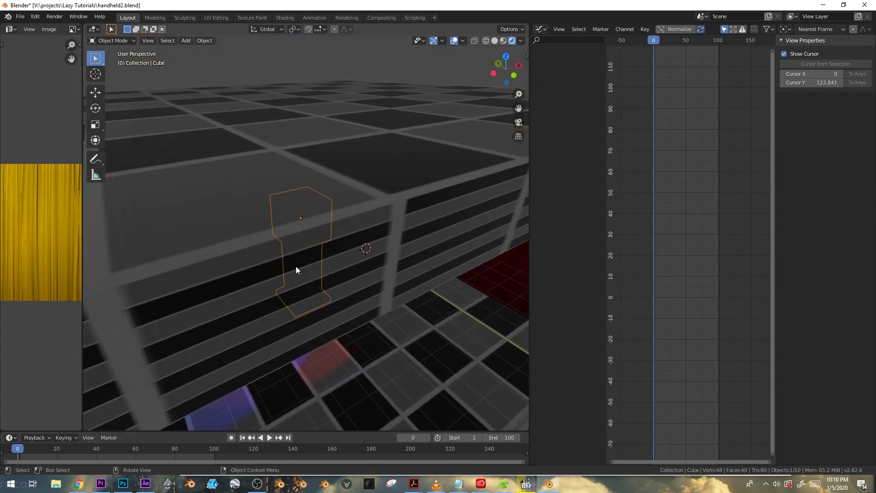
scroll(296, 268, down, 4)
key(shift+d)
key(y)
click(450, 275)
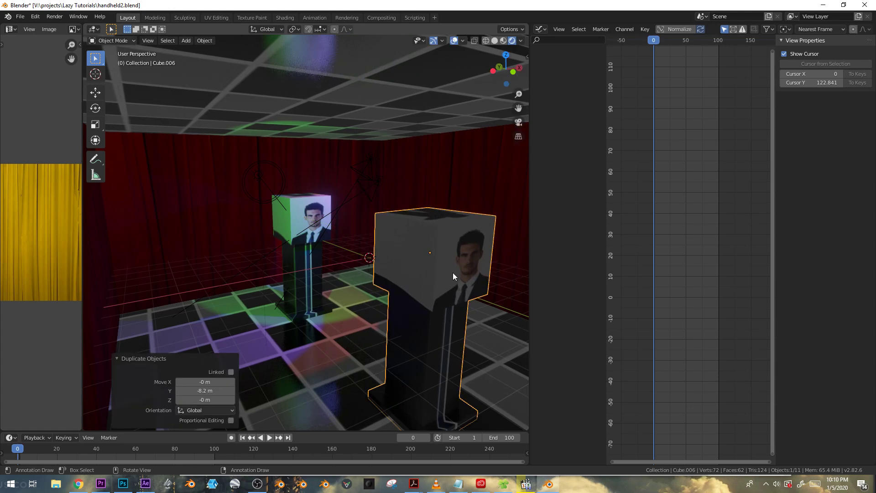
Step: Move the duplicated figure 1.84 m along the X axis while looking through the camera
key(KP_0)
key(g)
key(x)
right_click(388, 243)
scroll(388, 243, down, 3)
key(g)
key(x)
click(419, 228)
Step: Duplicate the foreground figure along the negative X axis to the opposite side of the centre figure
key(shift+d)
key(x)
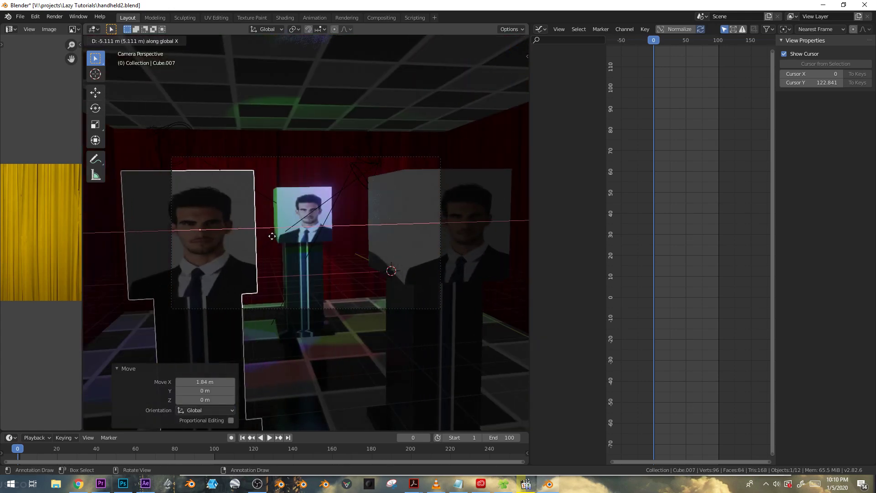
click(237, 233)
scroll(435, 244, up, 2)
Step: Select the camera and replace the Graph Editor with a narrower Properties editor showing the render settings
click(328, 124)
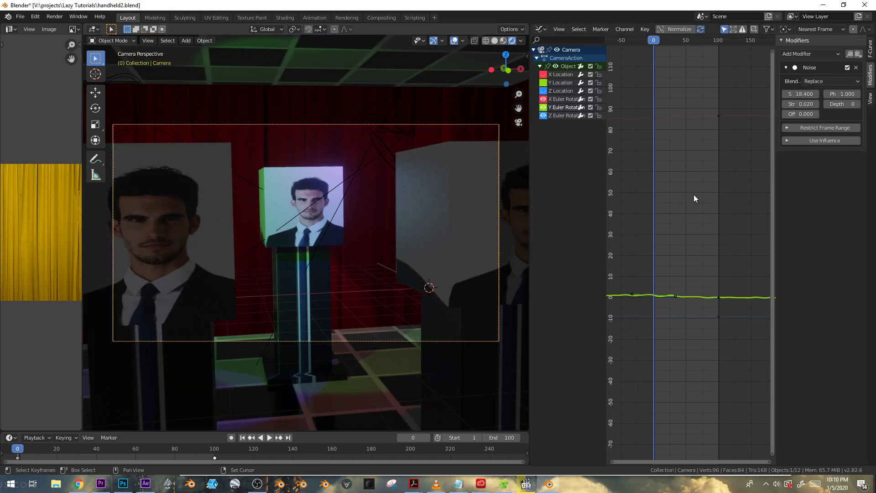
key(shift+F7)
click(537, 60)
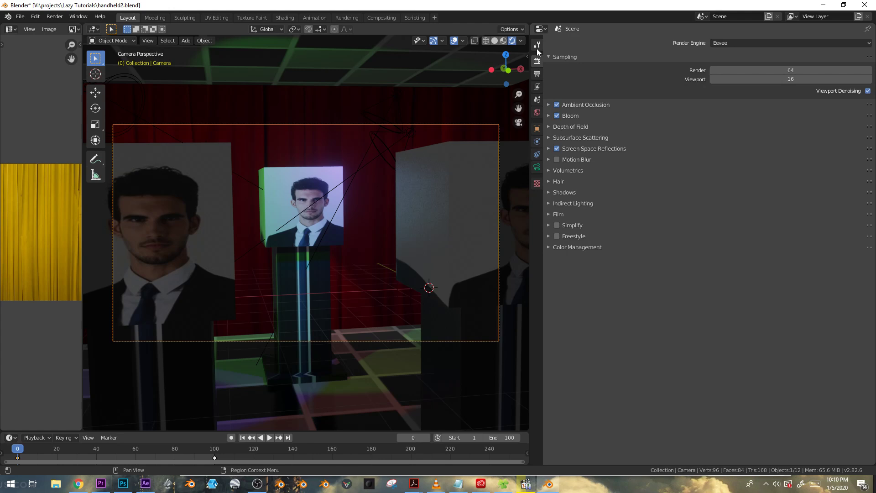
drag(530, 64, 613, 64)
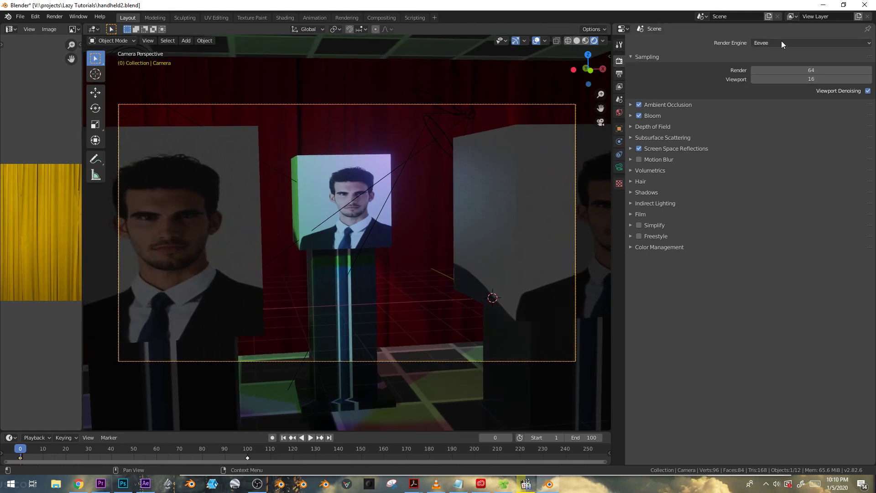
Step: Check the render settings for Depth of Field and the available render engines
click(634, 126)
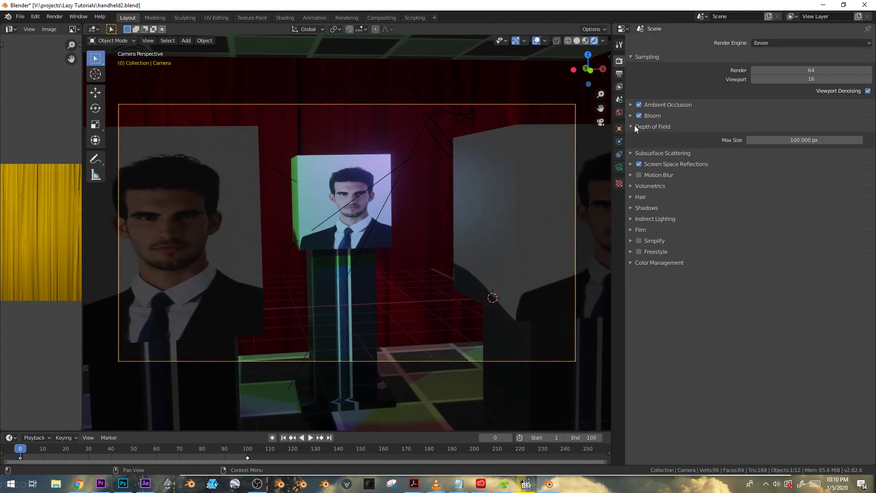
click(634, 126)
click(771, 43)
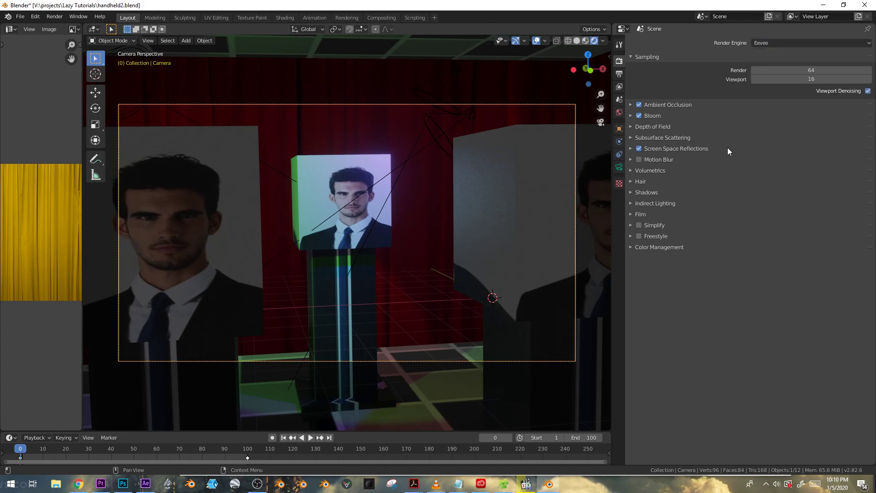
Step: Enable Depth of Field on the camera and set its F-Stop to 0.1
click(619, 167)
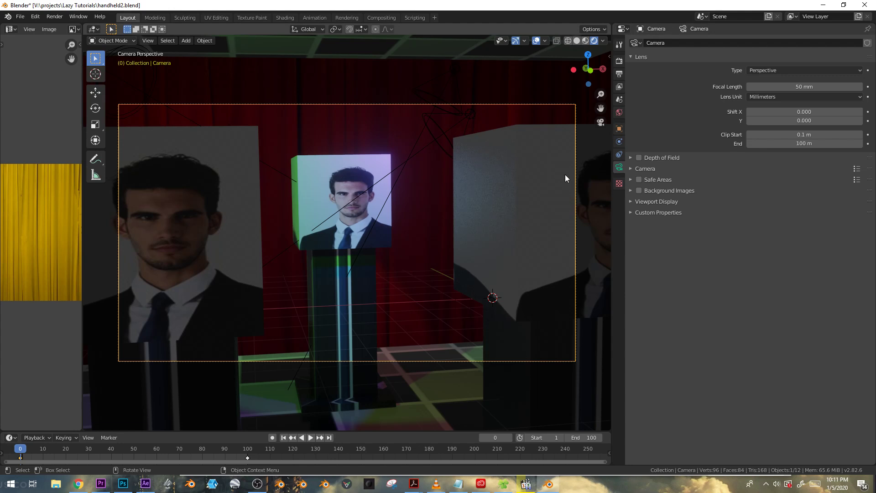
click(639, 158)
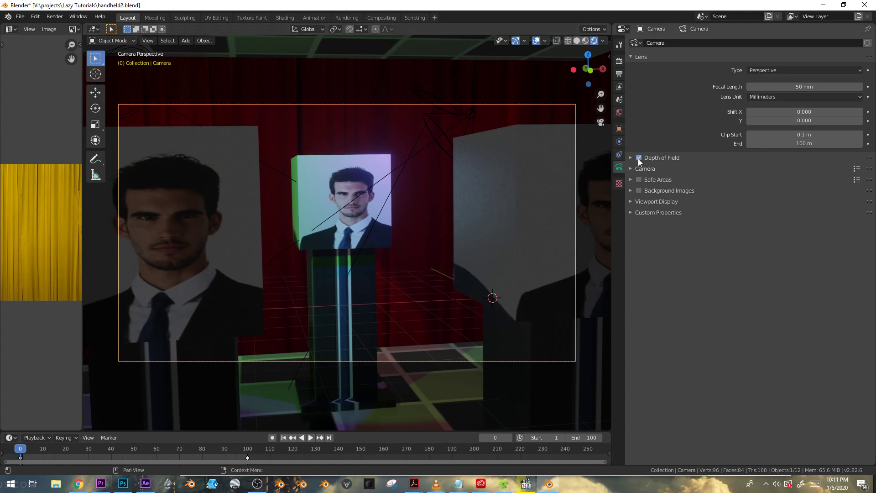
click(630, 158)
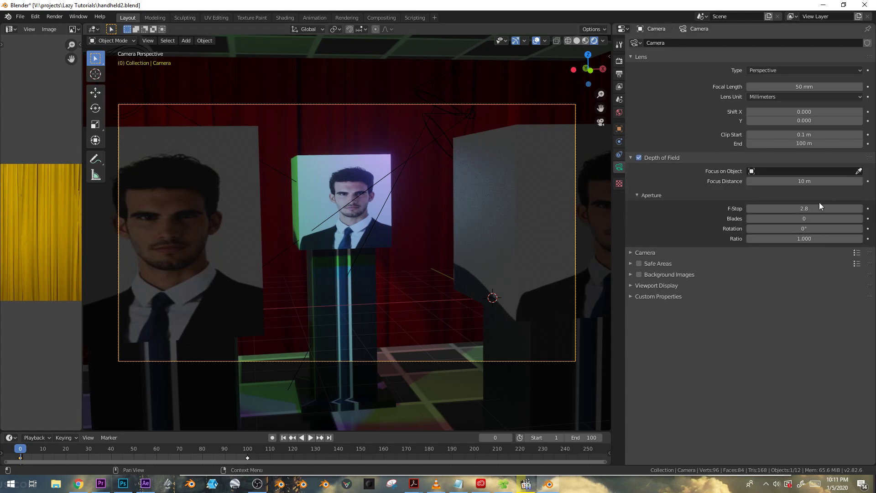
drag(804, 209, 776, 209)
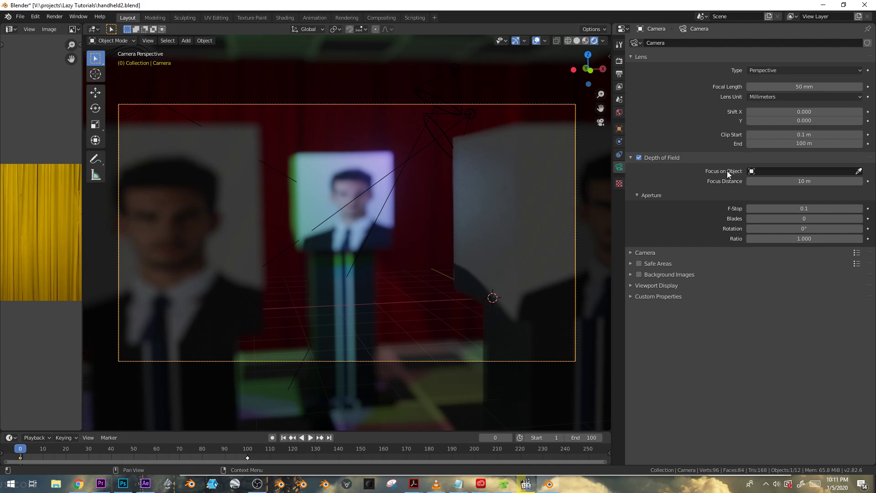
Step: Set the camera's focus distance to 15 m and play back the push-in to check the focus
drag(804, 181, 817, 181)
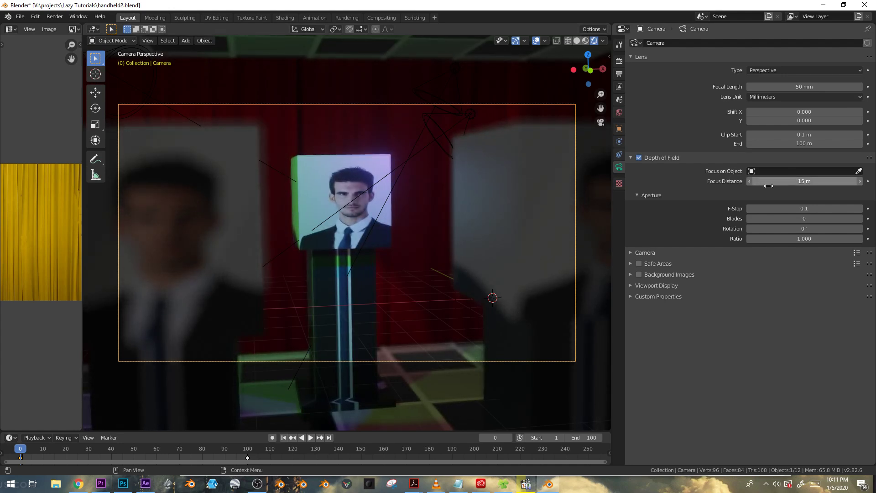
key(space)
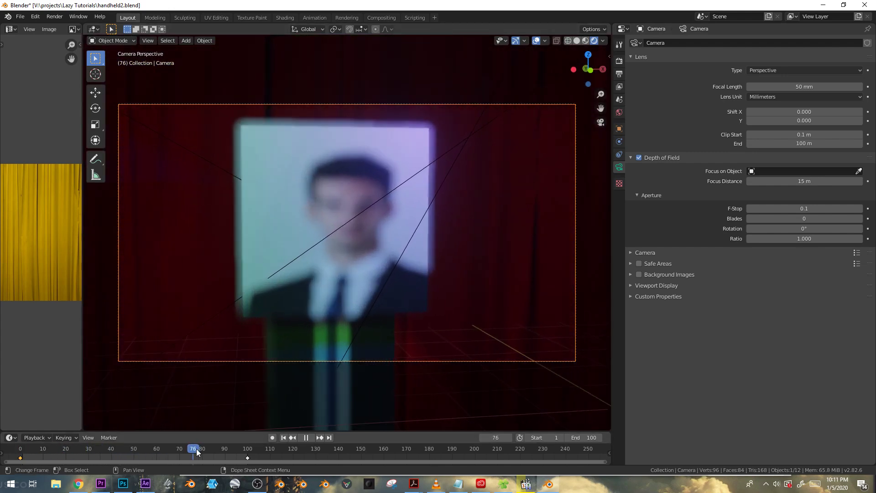
key(space)
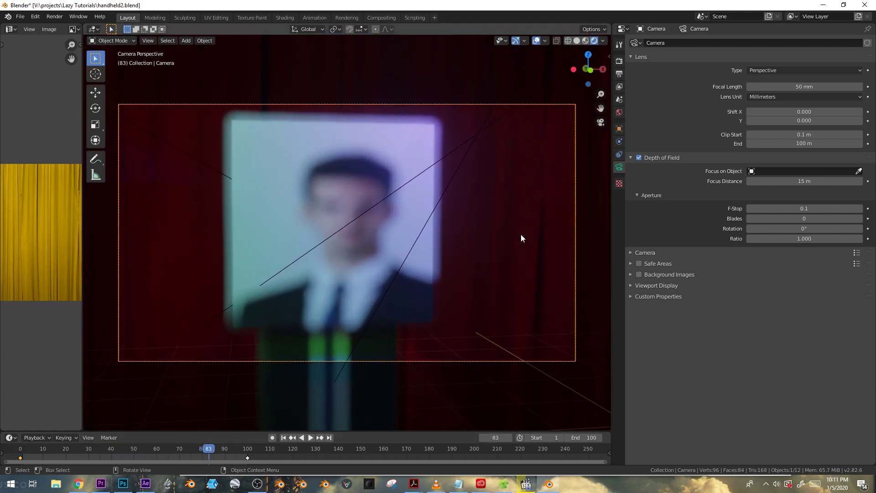
Step: Set the centre figure, Cube, as the camera's depth-of-field focus object
click(859, 172)
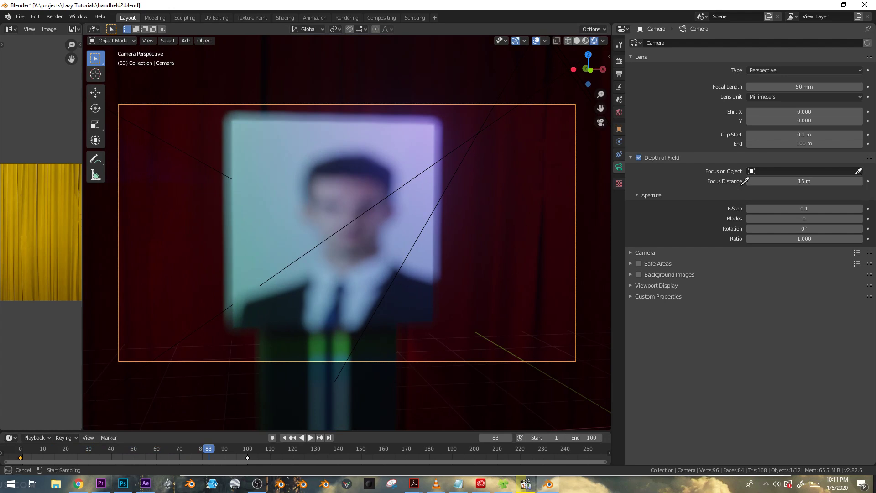
click(319, 202)
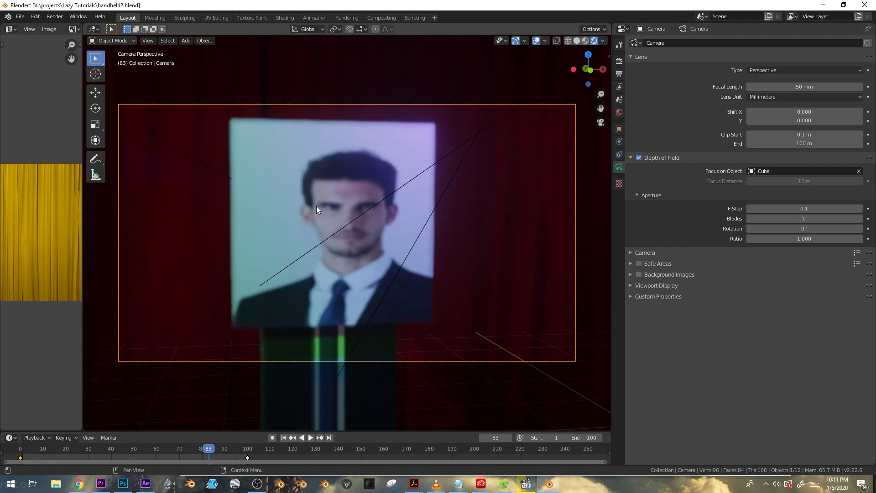
Step: Shift all of the centre figure's geometry along Y in Edit Mode so its front face meets the object's origin
middle_drag(318, 209, 409, 311)
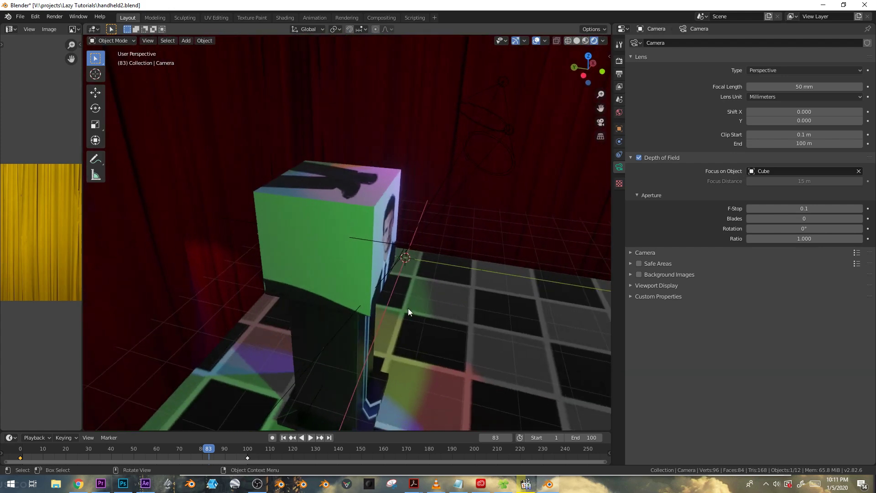
click(364, 231)
key(Tab)
middle_drag(363, 248, 324, 226)
key(a)
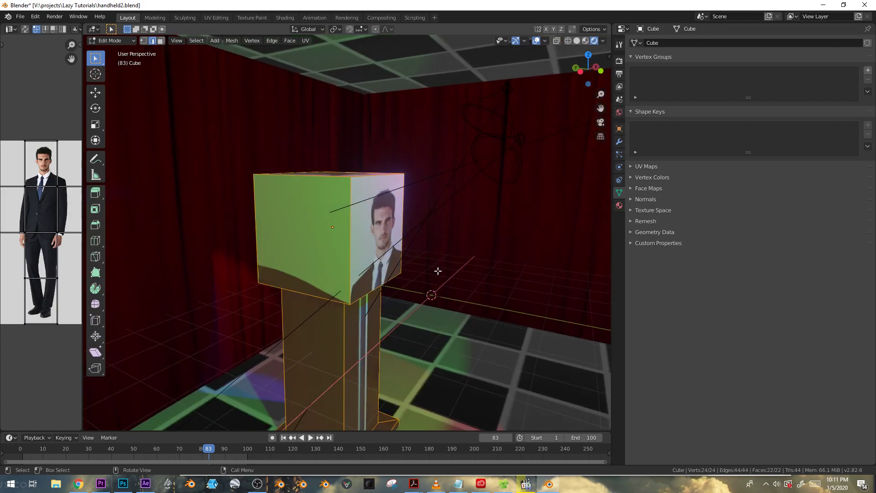
key(g)
key(y)
click(401, 262)
middle_drag(401, 262, 428, 261)
key(g)
key(y)
click(421, 261)
middle_drag(366, 272, 332, 283)
key(Tab)
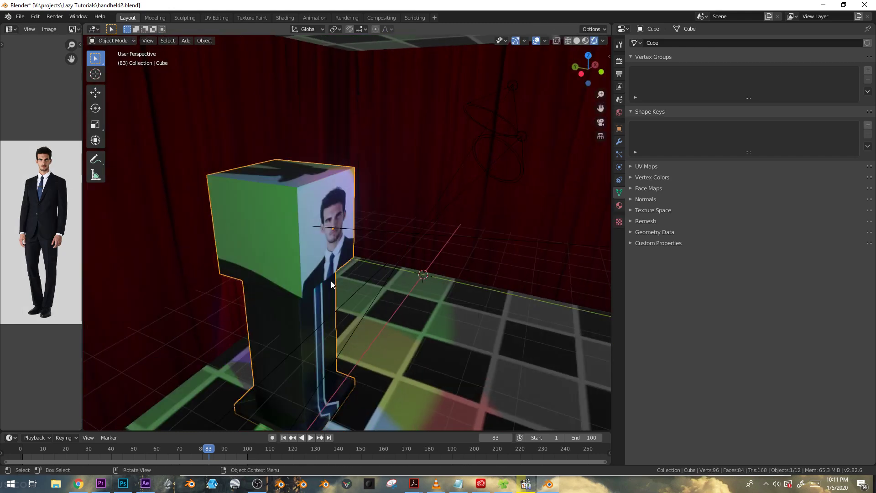
Step: Move the centre figure -1.26 m along Y as an object and return to the camera view
key(g)
key(x)
key(y)
click(386, 300)
key(KP_0)
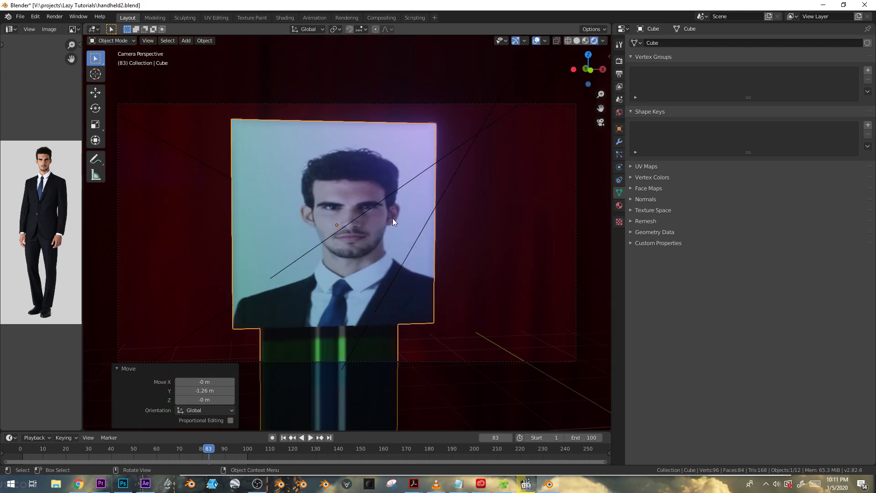
Step: Squash the UVs of the centre figure's front head face vertically on the suit photo
key(Tab)
click(344, 204)
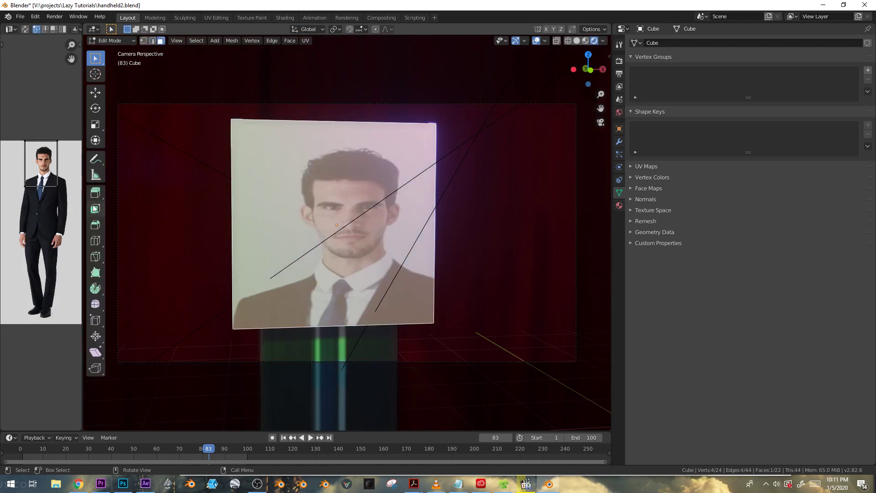
key(s)
key(y)
click(69, 210)
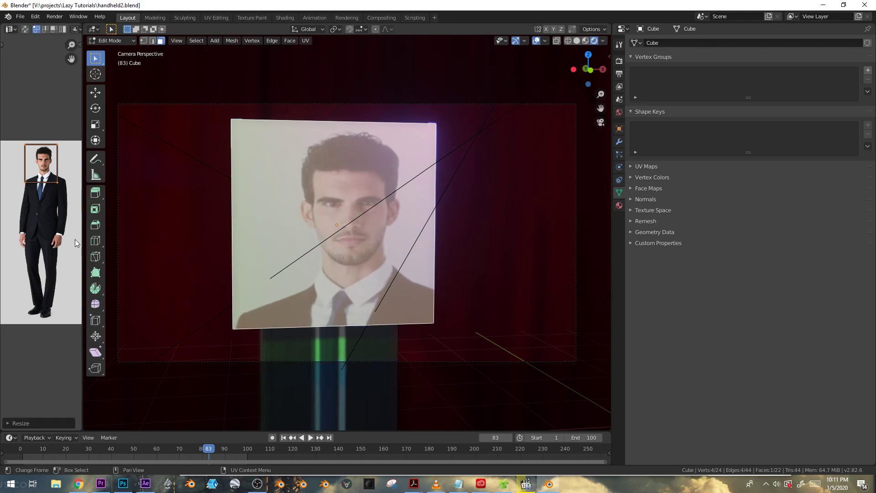
Step: Scale and reposition the front head face's UVs tightly around the man's face in the photo, and play back the animation
key(s)
click(59, 213)
key(g)
click(61, 211)
key(s)
click(57, 206)
key(g)
click(57, 207)
key(Tab)
scroll(384, 256, down, 3)
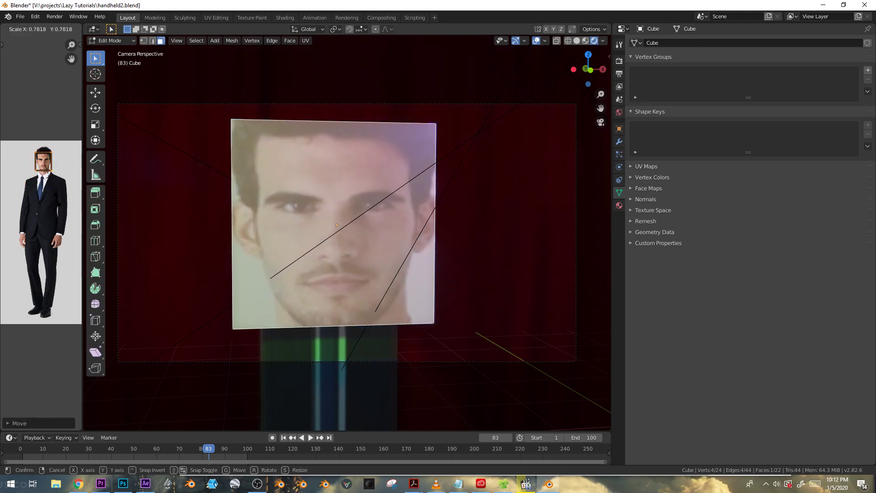
key(space)
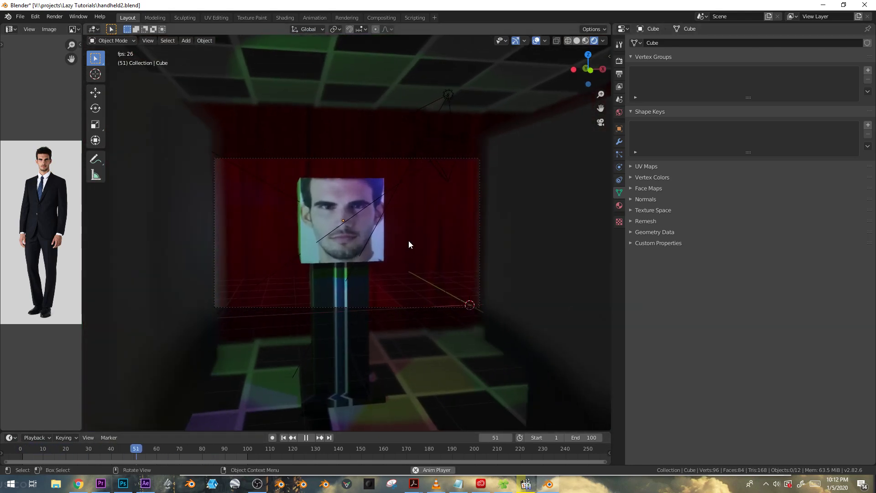
key(space)
Step: Examine the foreground figures and camera from outside the set, and play back the push-in through the camera
scroll(409, 240, down, 2)
click(516, 257)
middle_drag(515, 257, 370, 292)
scroll(369, 292, down, 5)
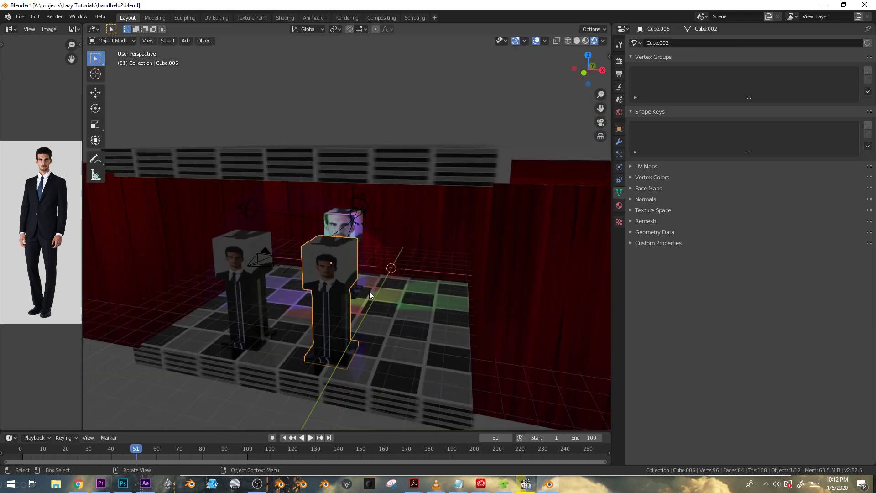
click(266, 260)
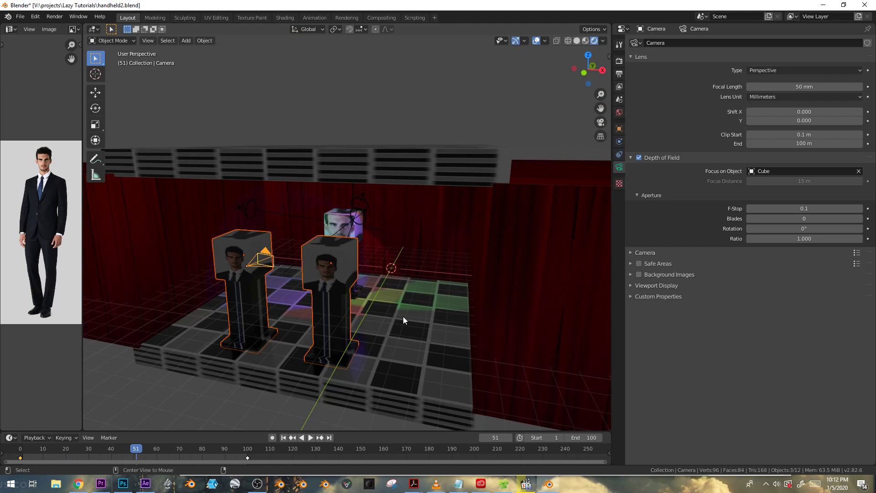
key(alt+a)
key(KP_0)
key(space)
scroll(354, 248, up, 2)
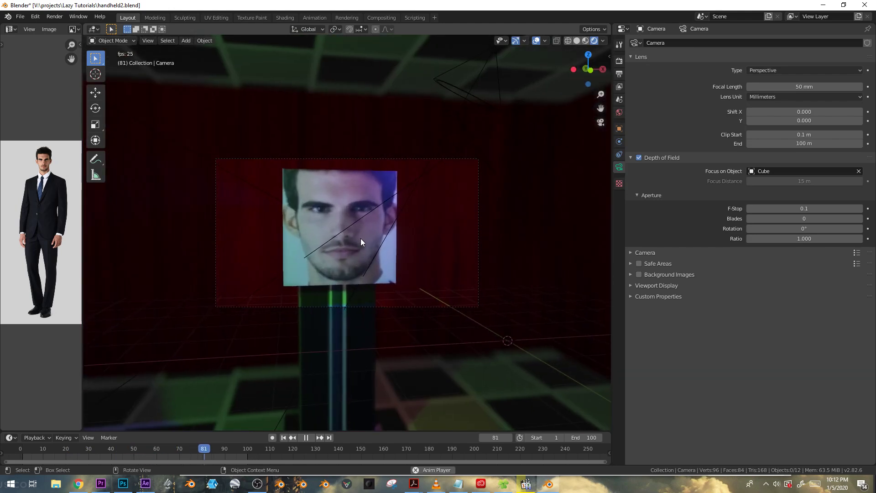
Step: Stop playback with the camera selected and replace the Properties editor with the Graph Editor showing its curves
click(395, 157)
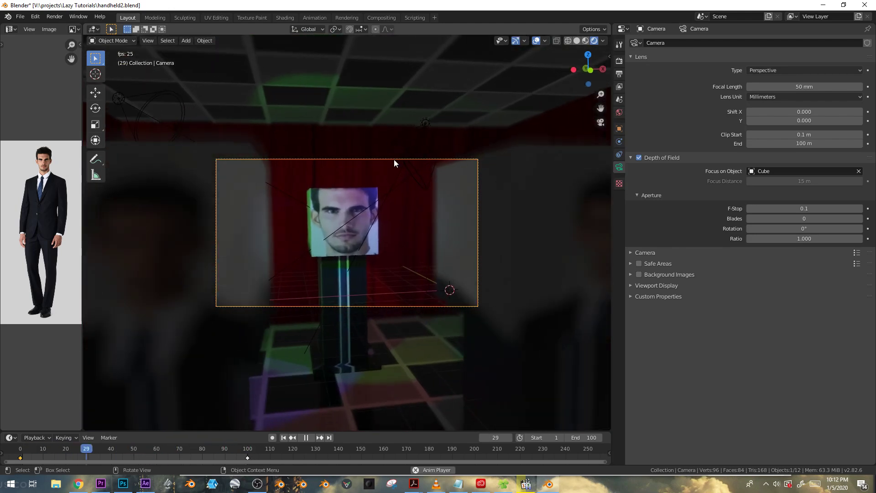
key(space)
click(623, 43)
click(623, 29)
click(446, 74)
key(g)
right_click(714, 284)
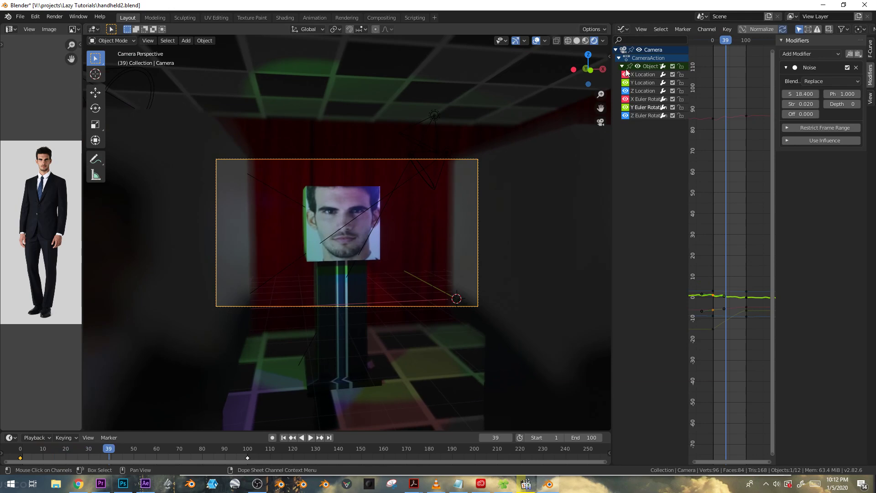
Step: Duplicate the camera's first X Location keyframe to about frame 39 with a higher value
click(714, 331)
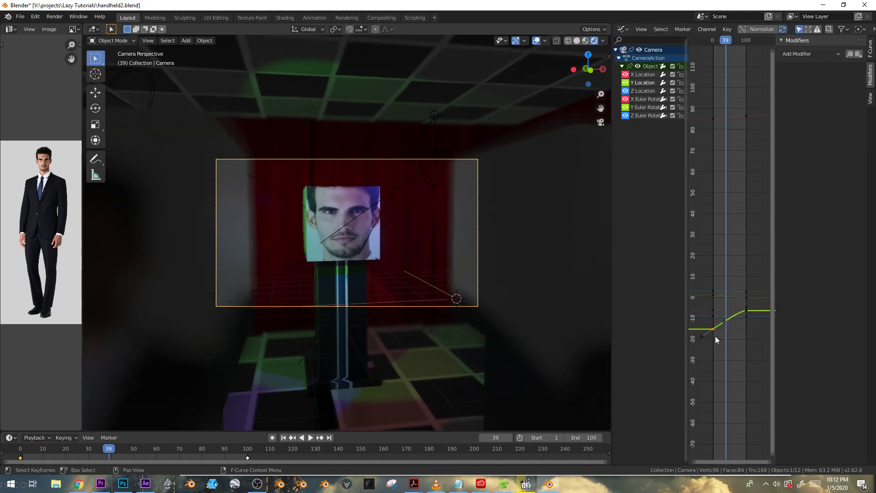
click(719, 309)
ctrl+middle_drag(727, 309, 784, 242)
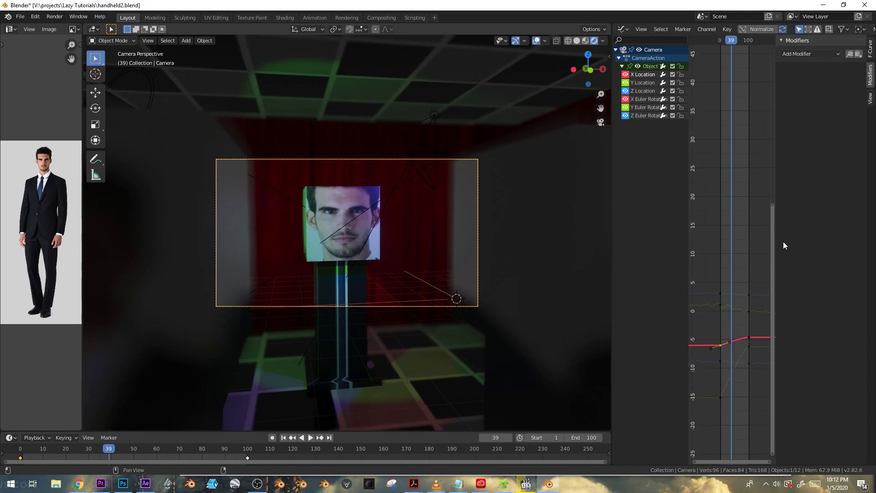
key(n)
drag(741, 314, 766, 306)
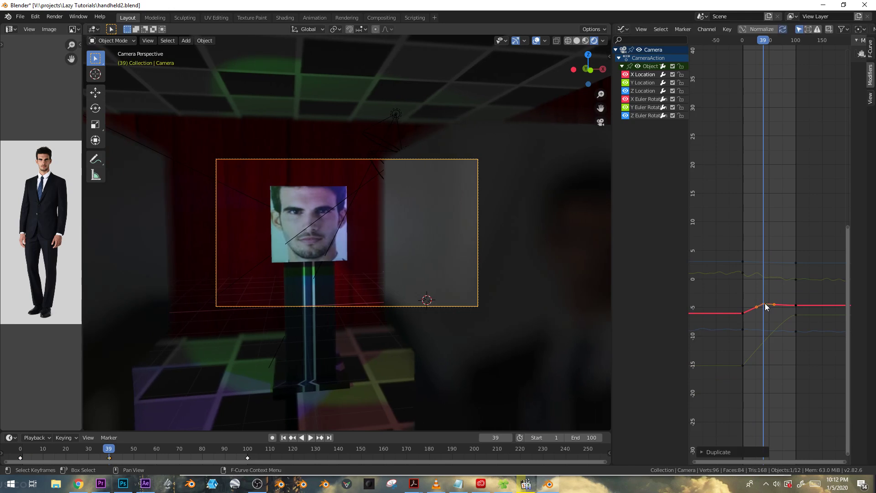
drag(852, 65, 821, 67)
Step: Set the middle X Location keyframe's handles to Automatic, then lengthen them and adjust the key's position
key(v)
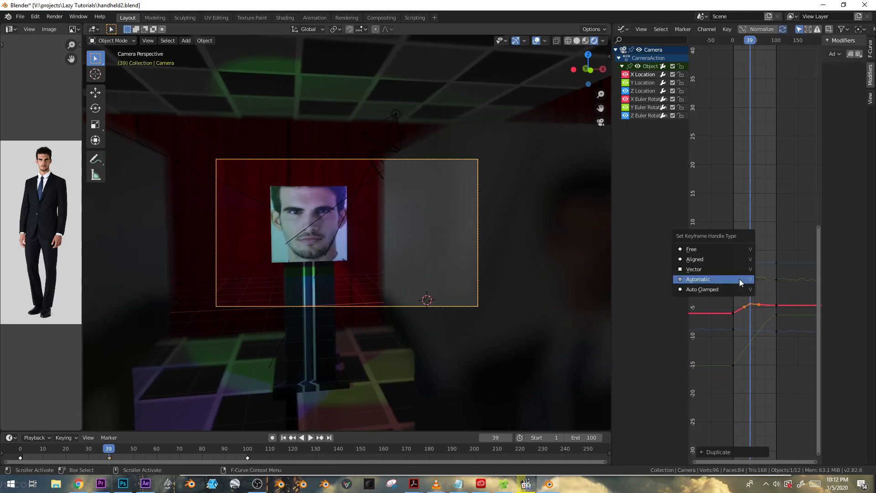
click(738, 279)
key(s)
click(777, 297)
key(g)
click(778, 297)
key(s)
click(766, 299)
ctrl+middle_drag(776, 329, 781, 263)
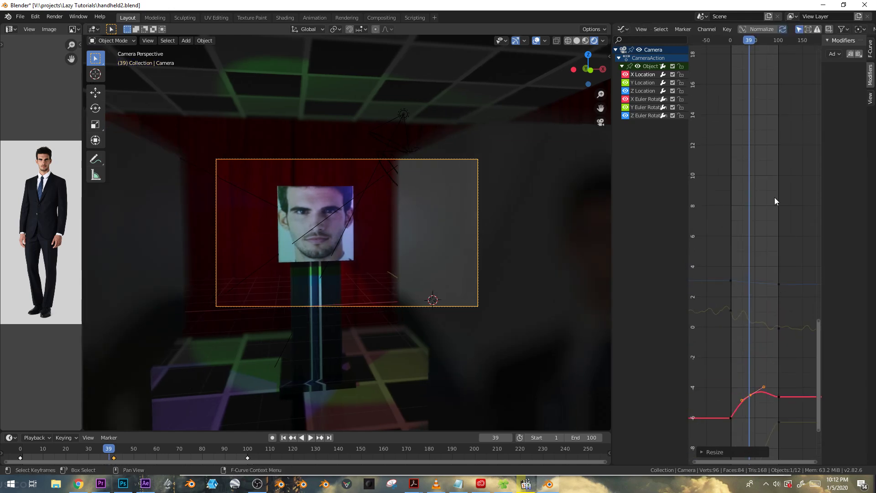
Step: Play back the sideways camera move and nudge the middle X Location keyframe slightly upward
drag(751, 45, 732, 43)
key(space)
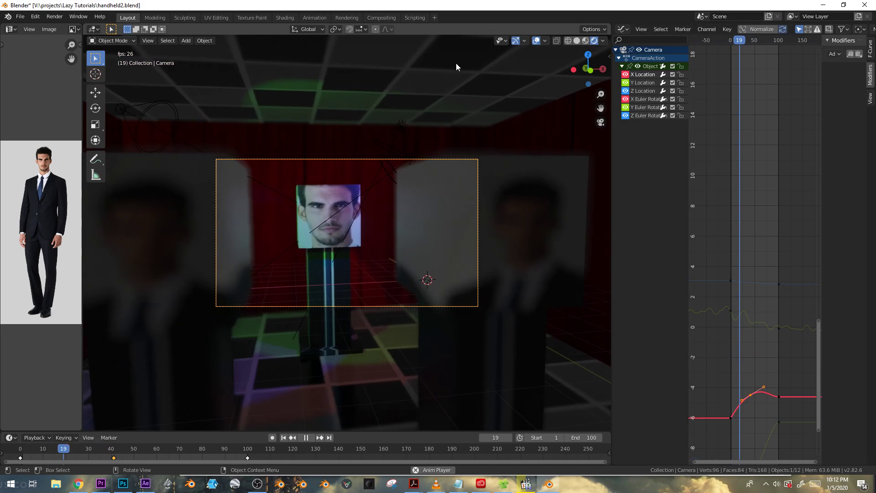
key(space)
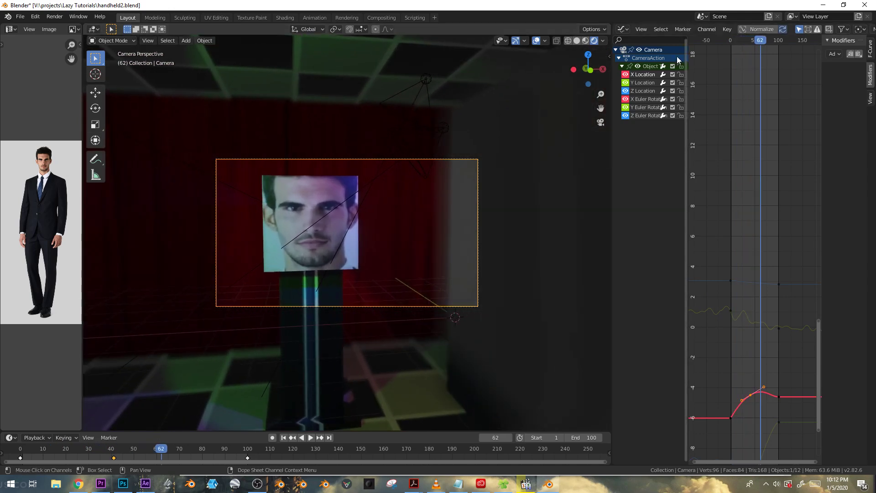
click(752, 42)
key(space)
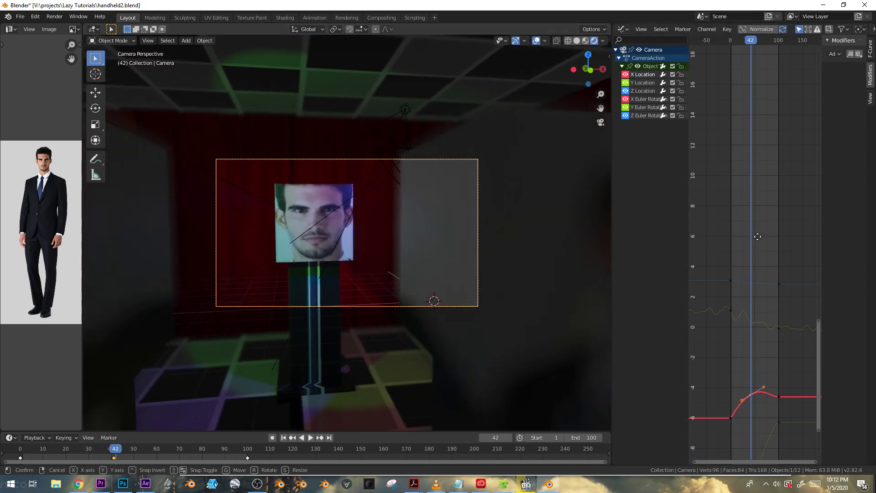
key(g)
click(760, 226)
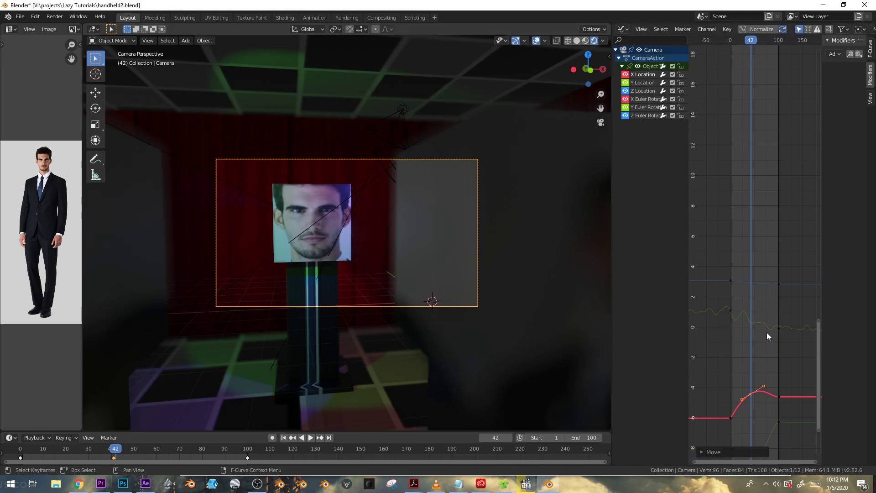
Step: Duplicate the first Z Euler Rotation keyframe to about frame 45 with a higher value, and smooth its handles
ctrl+middle_drag(773, 203, 771, 223)
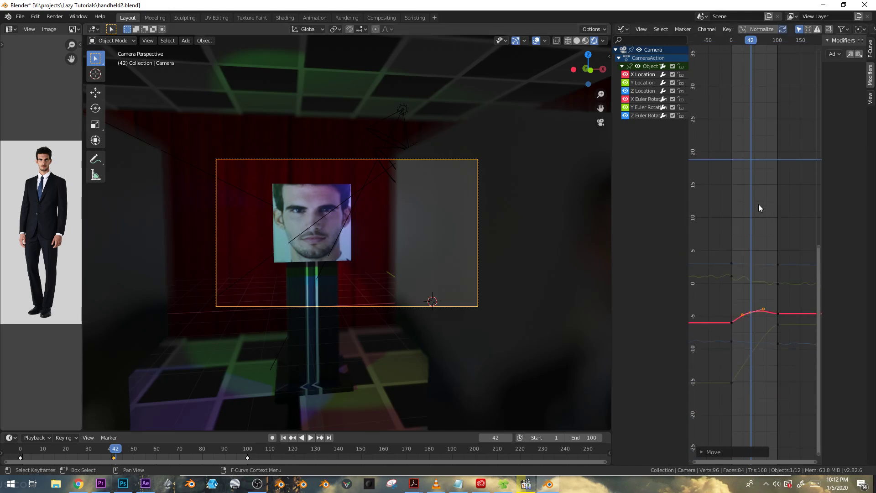
click(732, 342)
key(g)
right_click(752, 356)
key(g)
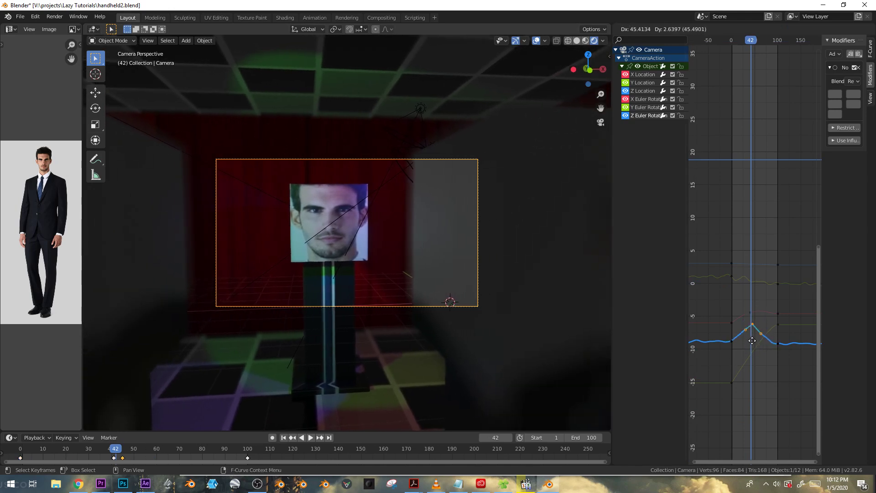
click(752, 341)
key(v)
click(753, 340)
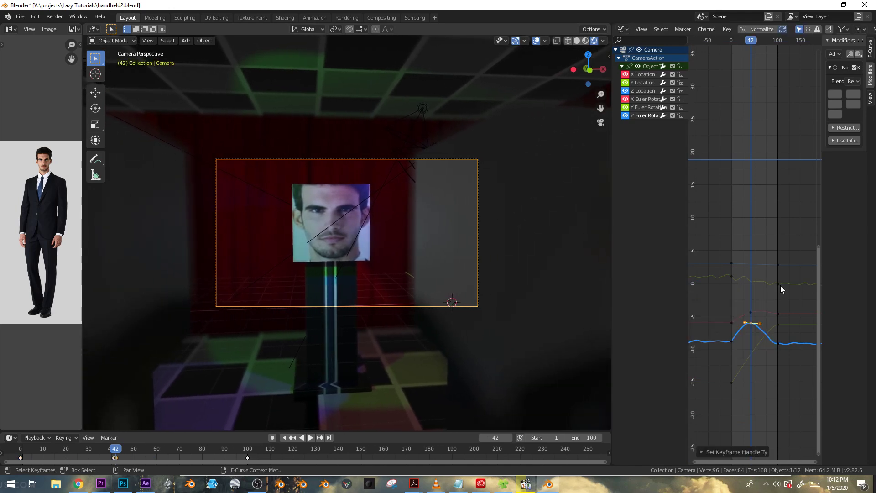
click(782, 286)
Step: Lower the Z Euler Rotation keyframe at frame 0 to about -15 along the value axis
click(731, 42)
key(space)
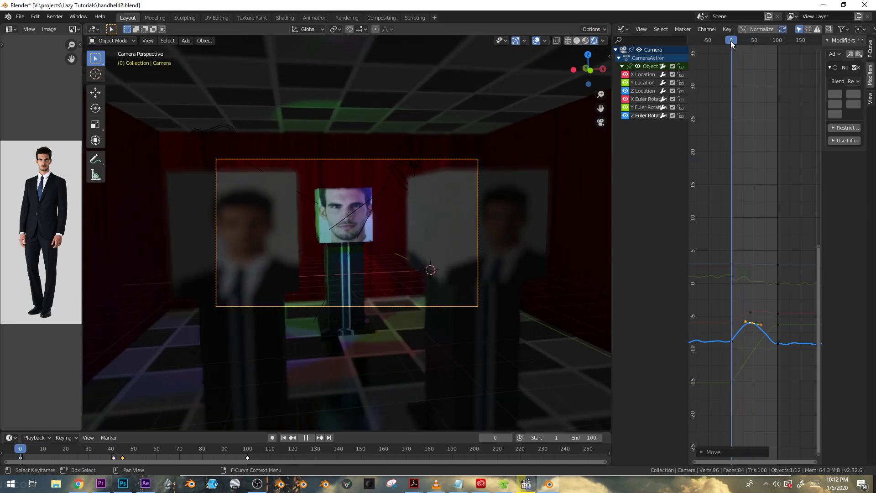
key(g)
key(y)
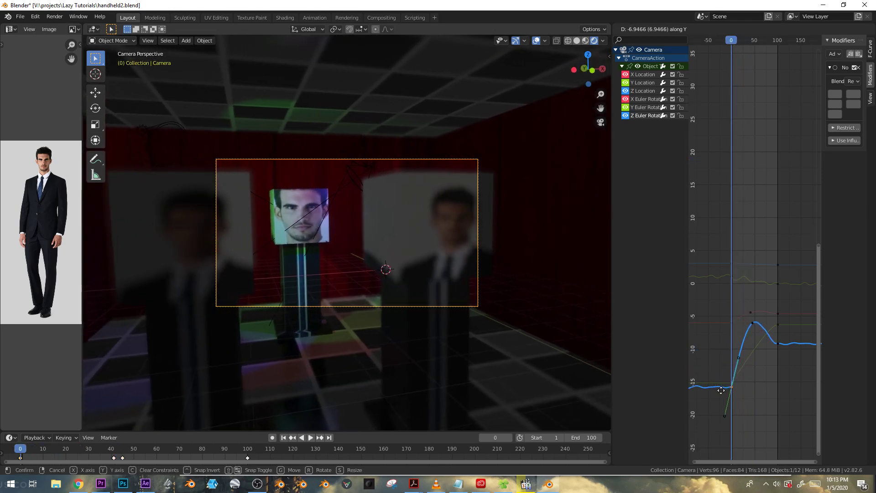
click(716, 383)
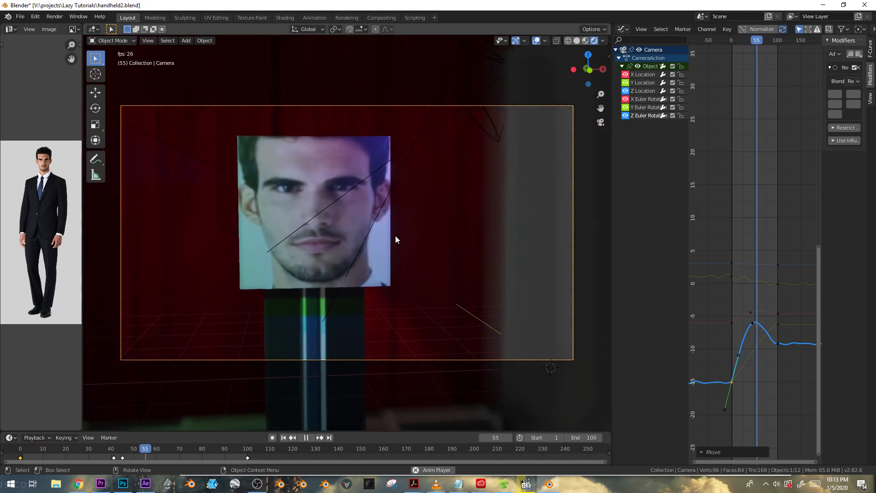
Step: Set the X Euler Rotation curve's Noise modifier to scale 6.7 and strength 0.04 while playing back the shake
ctrl+middle_drag(757, 179, 749, 226)
click(733, 195)
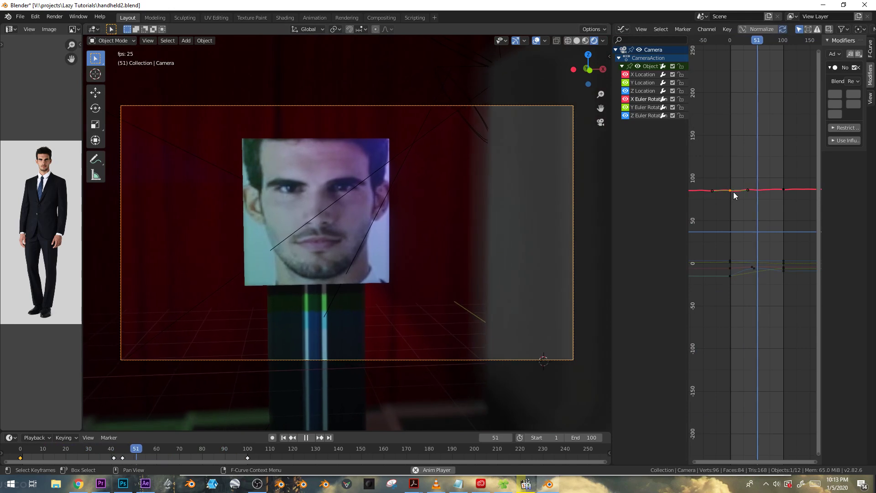
key(space)
drag(823, 99, 797, 94)
key(space)
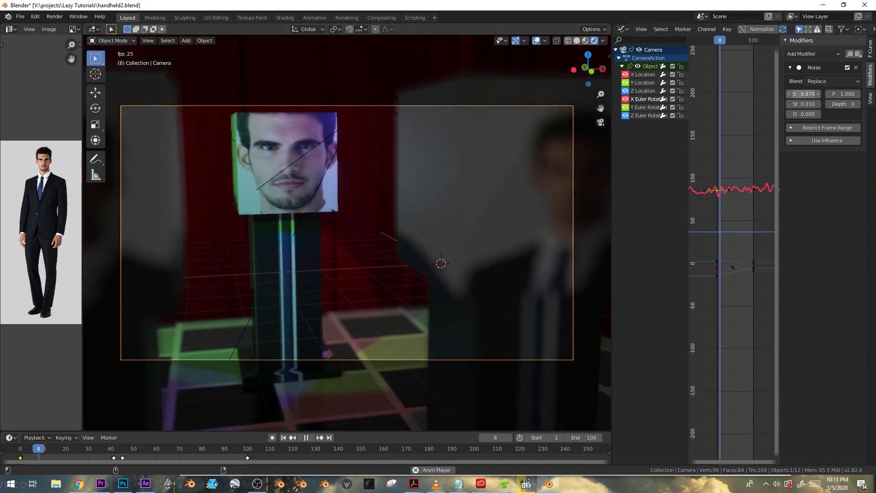
drag(804, 104, 787, 104)
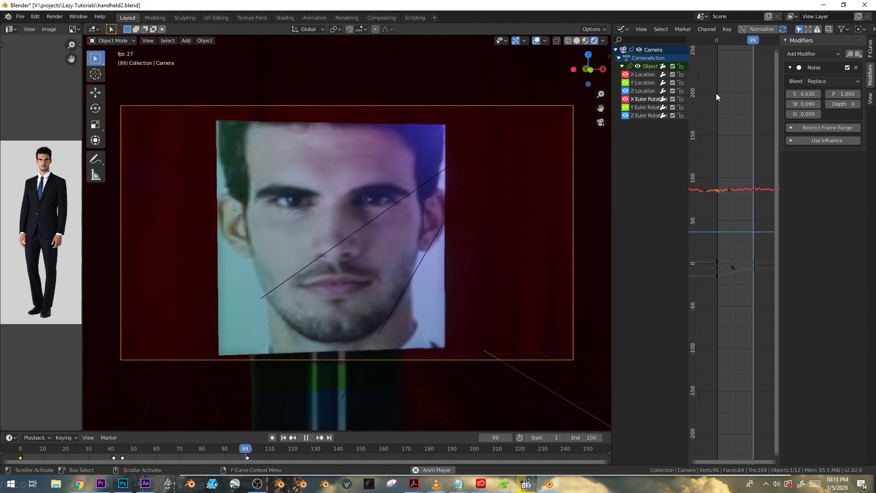
drag(808, 104, 803, 104)
drag(810, 104, 814, 95)
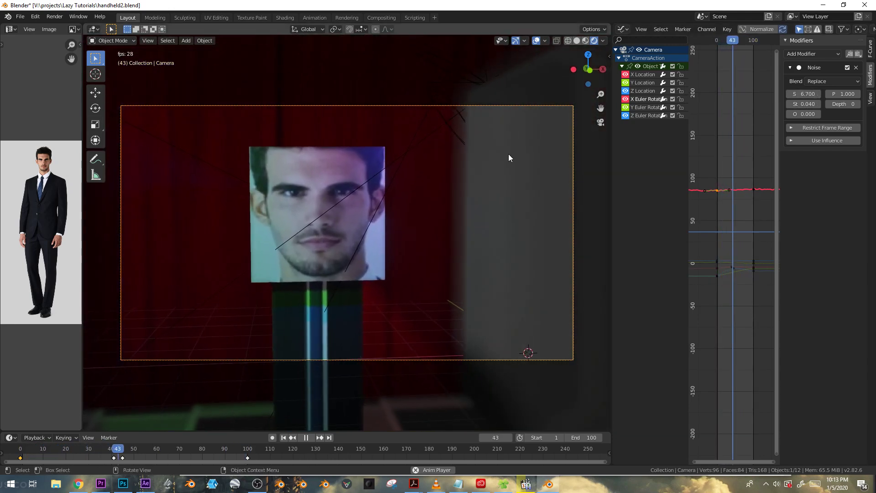
click(509, 155)
key(space)
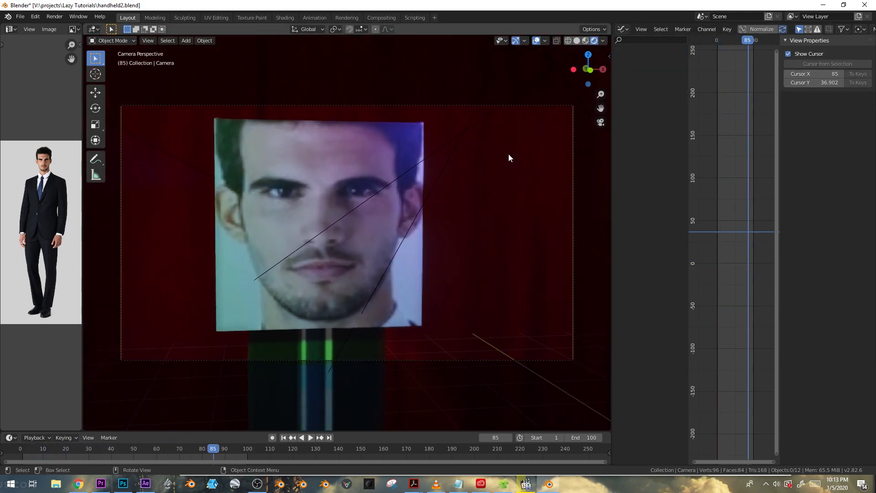
middle_drag(470, 217, 403, 230)
key(shift+a)
mouse_move(363, 205)
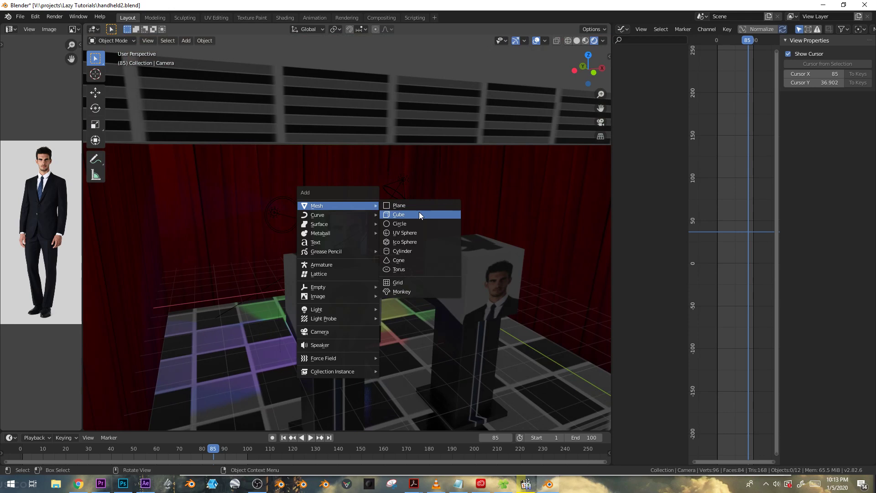
click(419, 213)
key(g)
click(421, 171)
key(Delete)
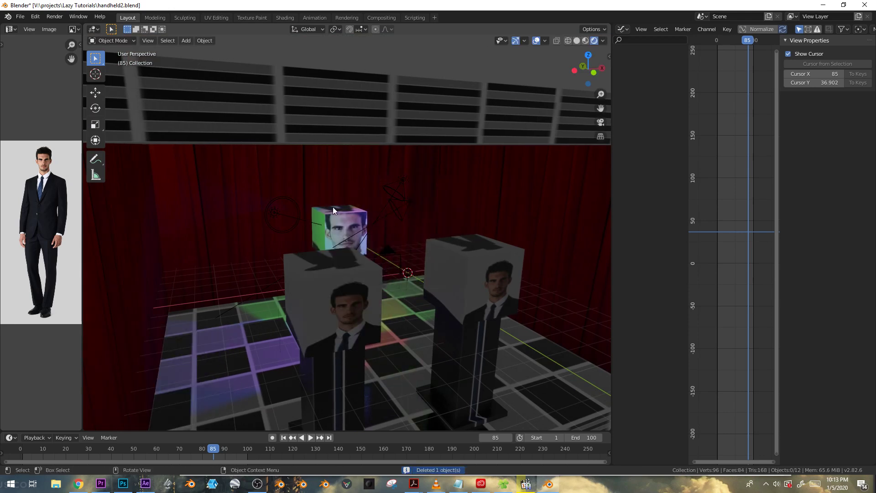
click(344, 272)
key(Tab)
middle_drag(344, 272, 355, 237)
scroll(311, 227, up, 3)
key(Tab)
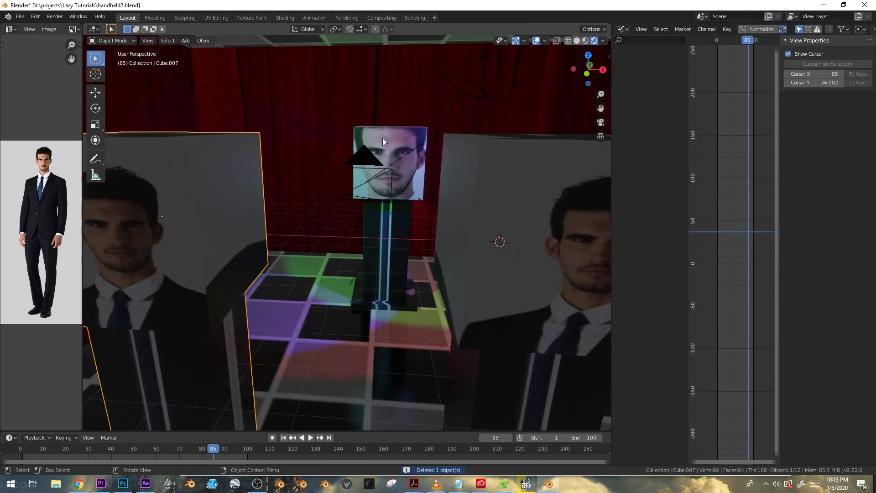
Step: Extrude the side face of the central figure's head about 0.09 m outward and separate the slab into its own object
click(383, 137)
middle_drag(382, 138, 395, 166)
key(Tab)
scroll(351, 155, up, 4)
scroll(350, 156, down, 4)
key(e)
right_click(503, 154)
key(e)
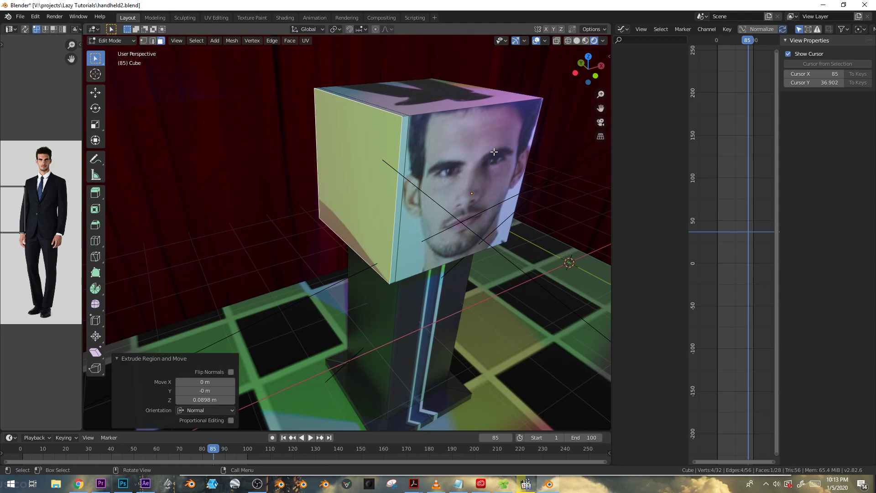
middle_drag(370, 141, 360, 160)
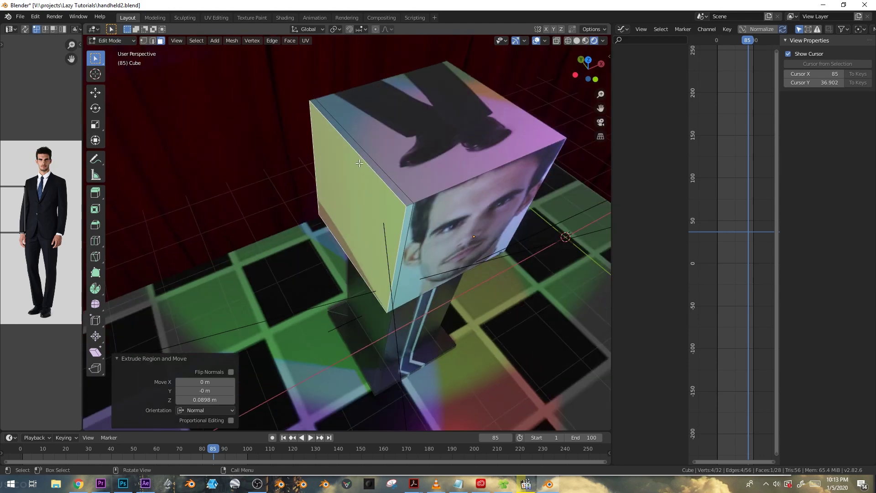
click(321, 180)
key(Tab)
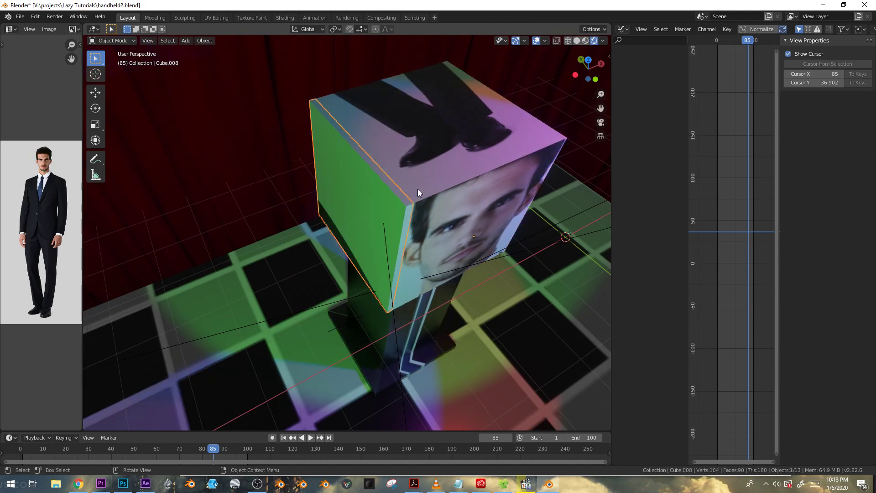
Step: Shift the slab's geometry against its origin in front view, placing the pivot at the upper corner with the slab still beside the head
click(393, 200)
key(Tab)
middle_drag(393, 200, 375, 173)
key(a)
key(KP_1)
key(g)
click(446, 233)
key(Tab)
key(g)
click(381, 172)
key(Tab)
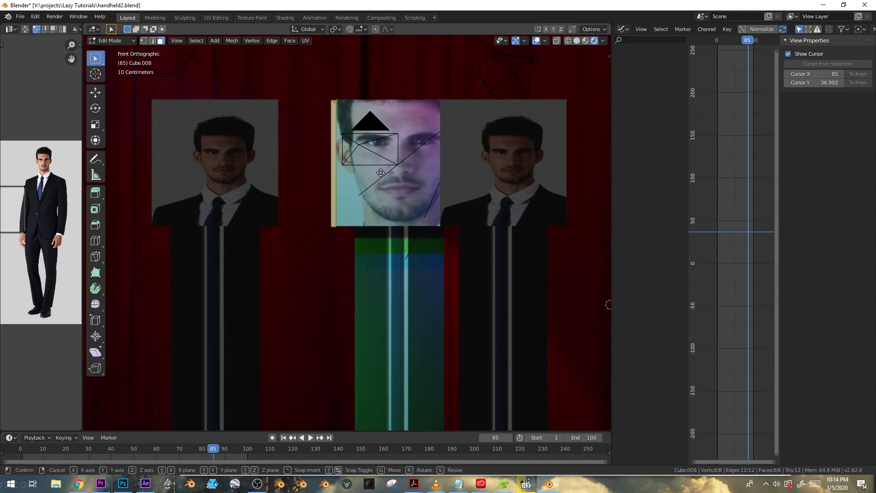
click(380, 173)
Step: Try rotating the slab about its new pivot, both freely and around the X axis
key(Tab)
key(r)
right_click(352, 208)
middle_drag(352, 208, 365, 231)
key(r)
key(x)
right_click(381, 211)
mouse_move(380, 196)
middle_down()
mouse_move(402, 192)
mouse_move(381, 193)
middle_up()
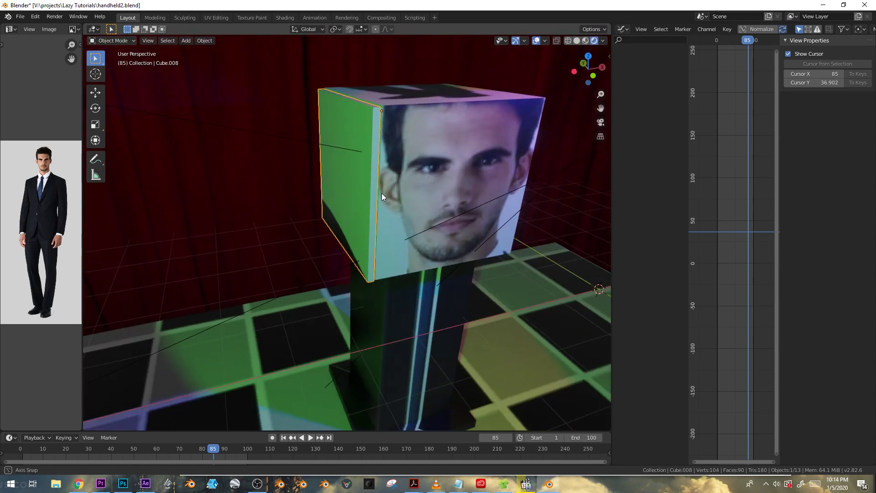
Step: Insert a rotation keyframe on the slab and add a Noise modifier to its Y rotation curve
key(i)
click(376, 175)
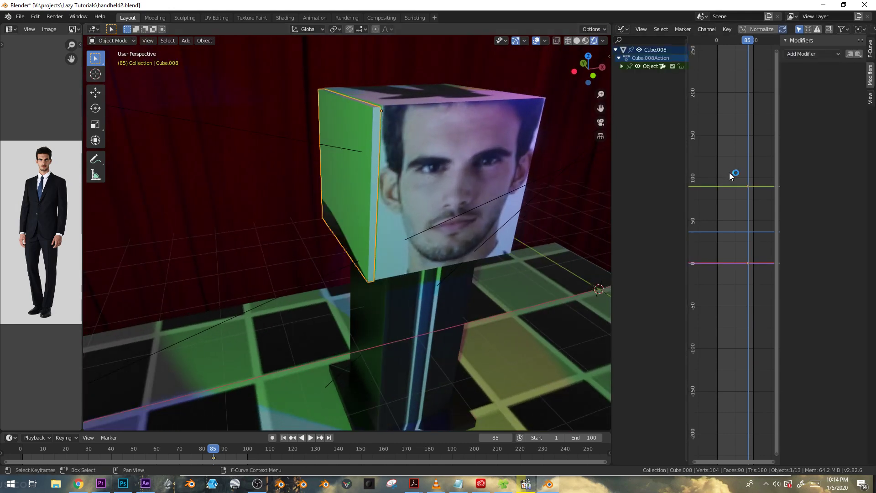
click(749, 188)
key(g)
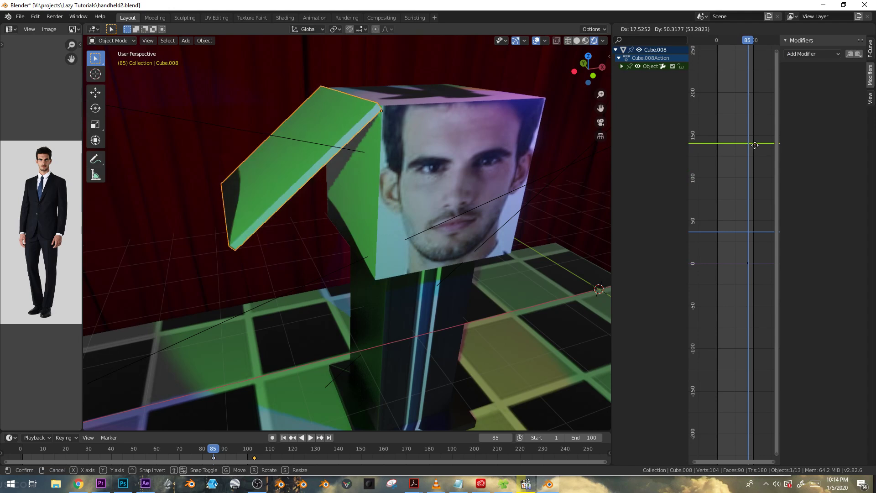
right_click(755, 144)
click(817, 53)
click(804, 106)
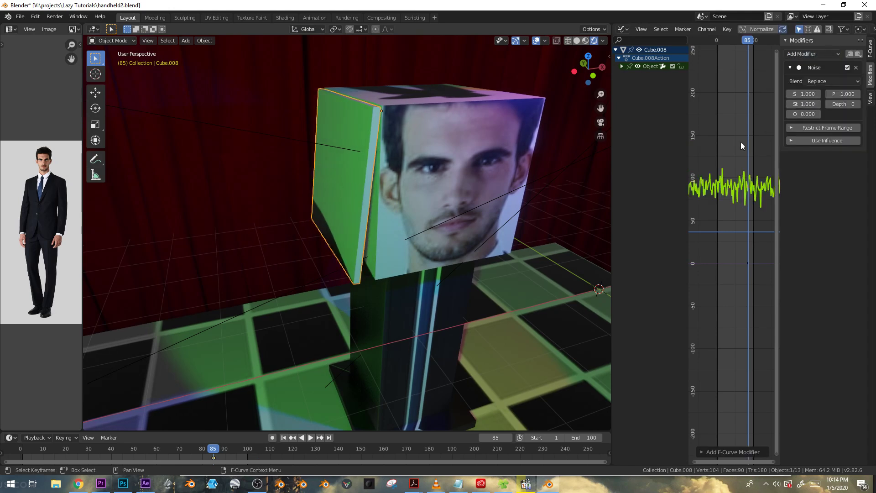
Step: Raise the slab's Y rotation keyframe so it swings away from the head, and play back the flapping in camera view
key(g)
click(742, 133)
key(space)
key(KP_0)
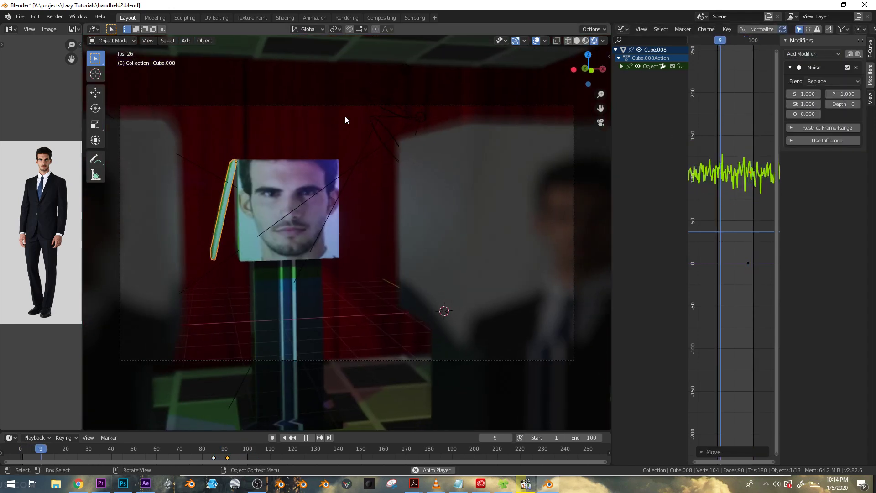
key(alt+a)
key(space)
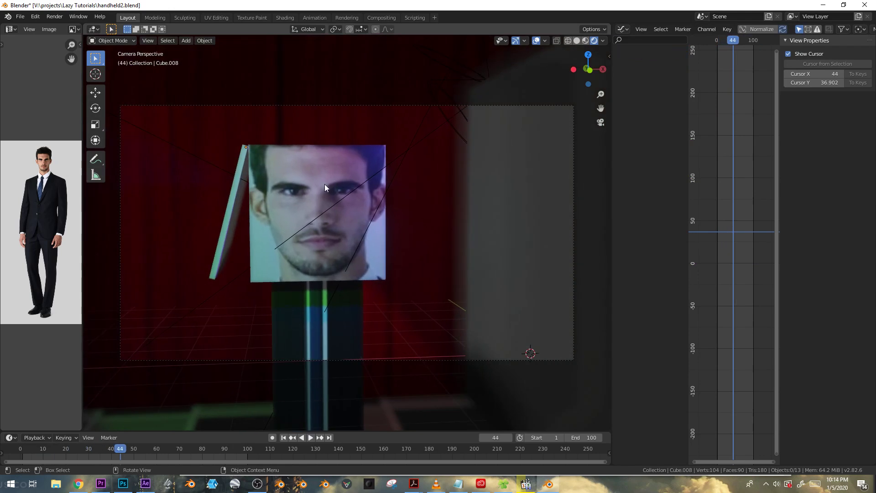
Step: Parent the flap to the central figure, rotate the figure about 51 degrees, and play back the result
click(264, 179)
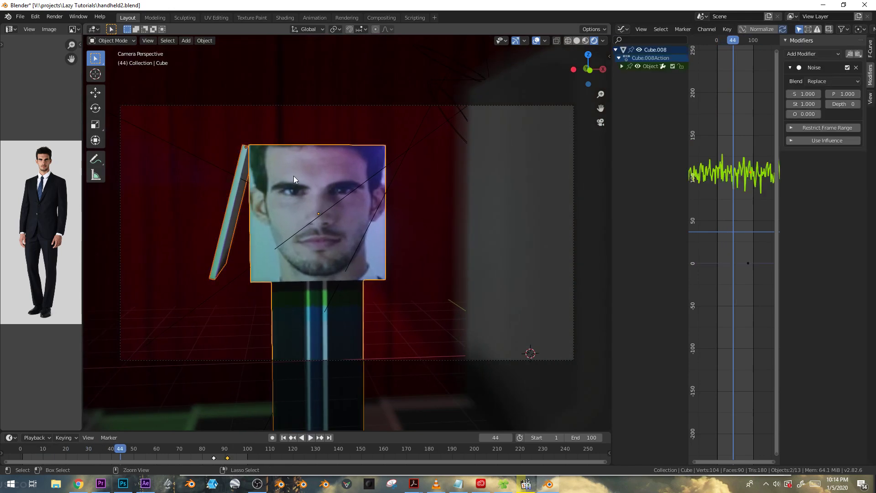
key(ctrl+p)
click(278, 185)
click(350, 176)
key(r)
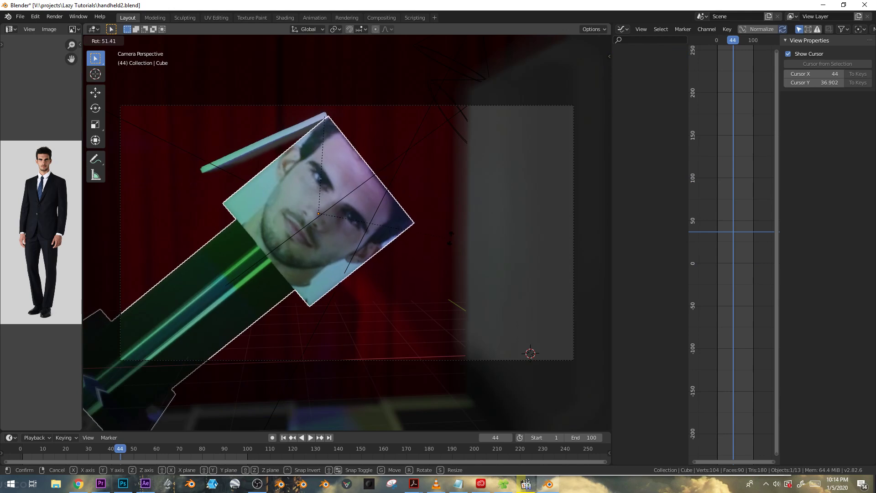
click(450, 236)
key(space)
key(space)
Step: Set the flap's Noise modifier to scale 1.63 and strength 0.08, and play back the motion
click(216, 152)
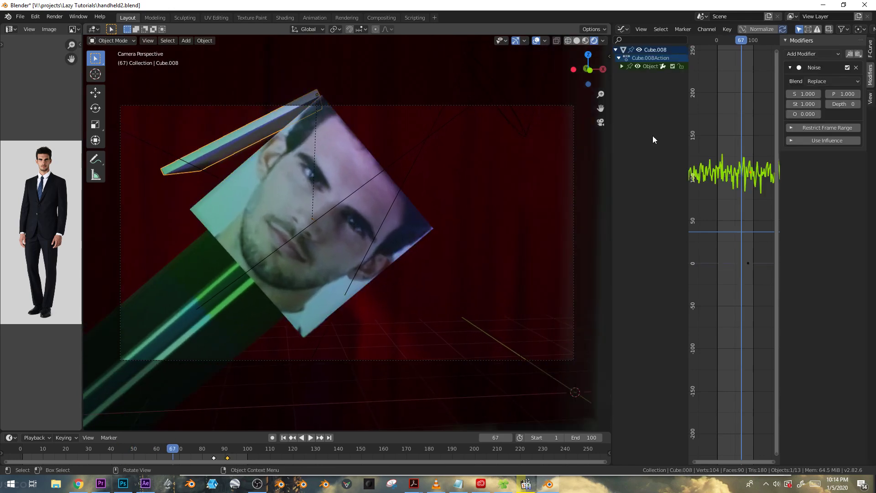
drag(804, 94, 800, 94)
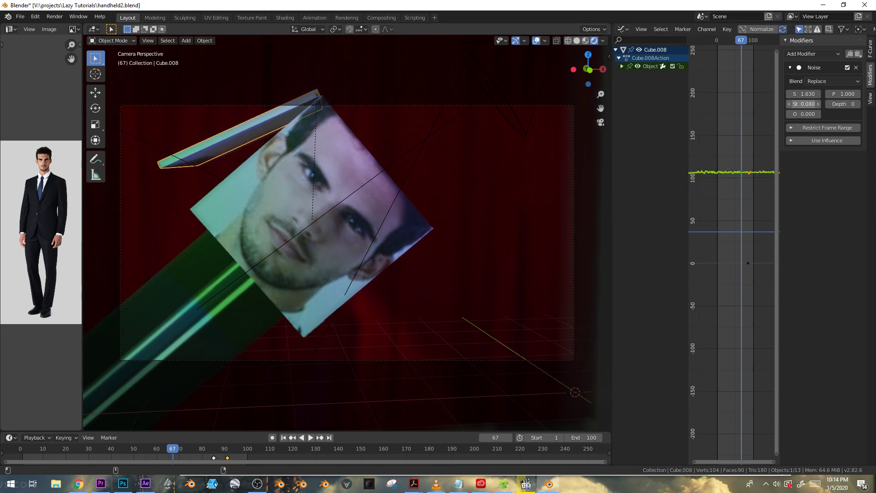
key(space)
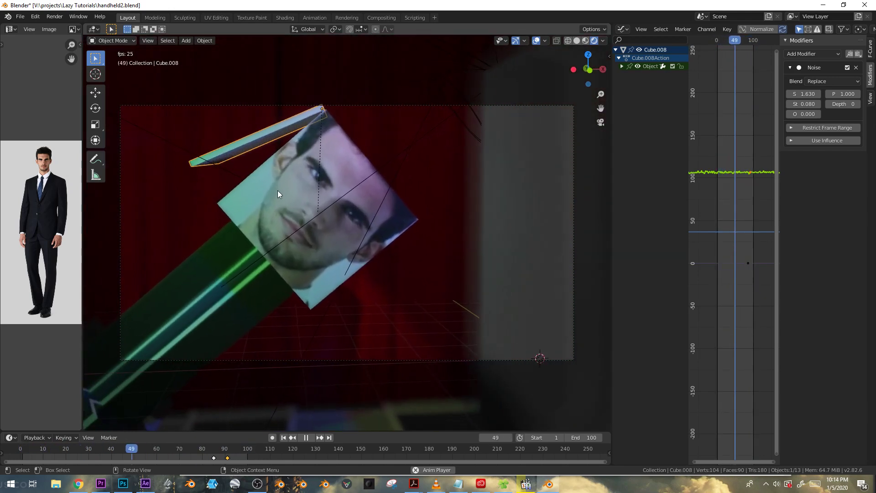
key(space)
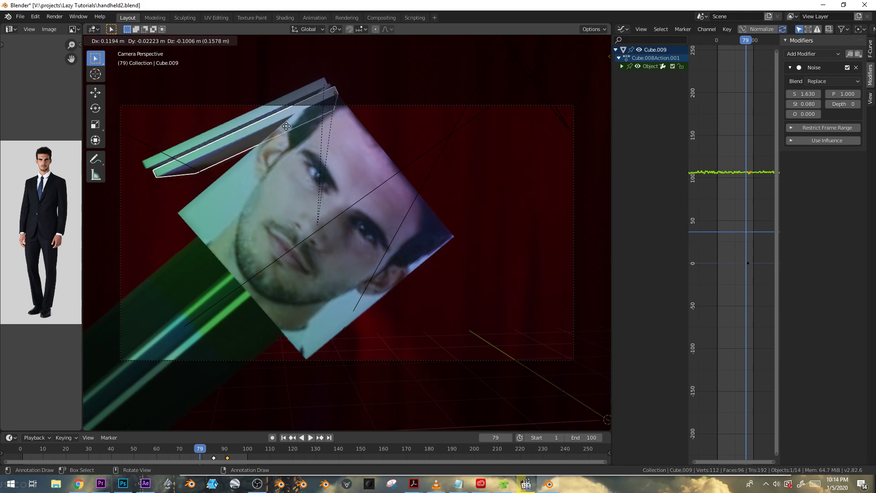
Step: Duplicate the flap and move the copy to the opposite side of the head, adjusting it along the X axis
right_click(319, 179)
key(g)
click(441, 314)
key(g)
key(x)
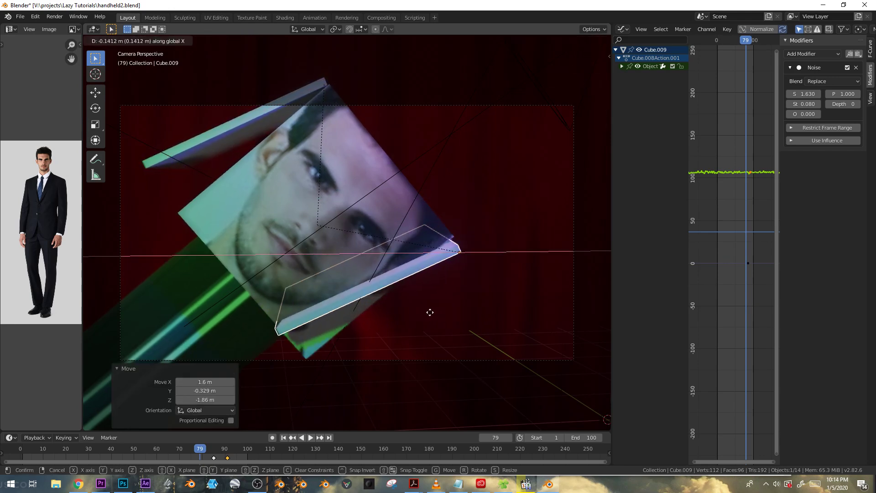
click(433, 313)
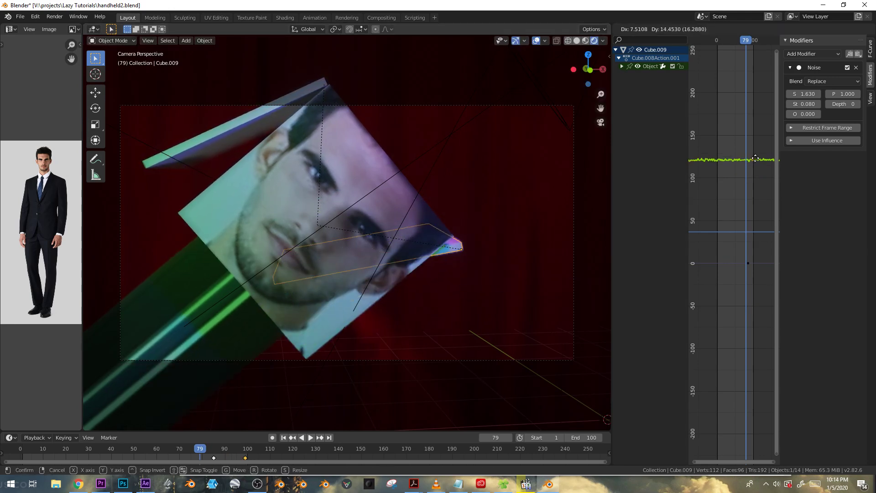
Step: Lower the duplicate flap's Y rotation keyframe to about 80 so it opens outward, and play back both flaps
click(758, 201)
key(space)
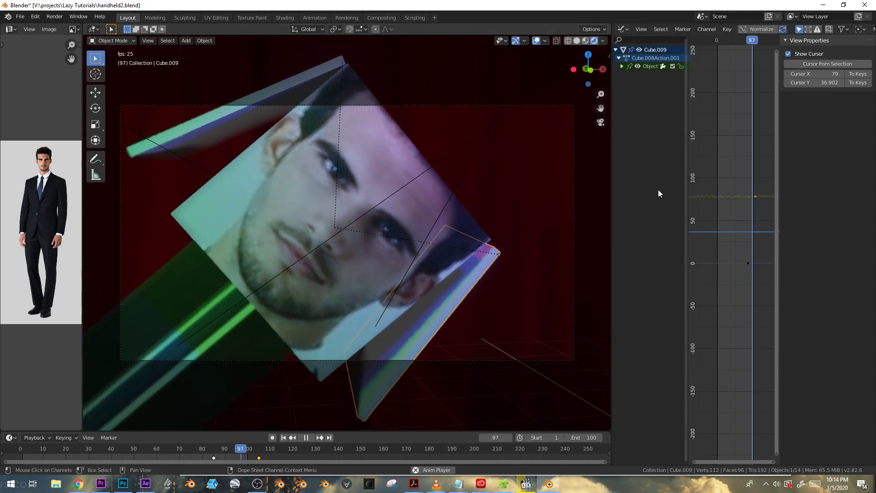
key(space)
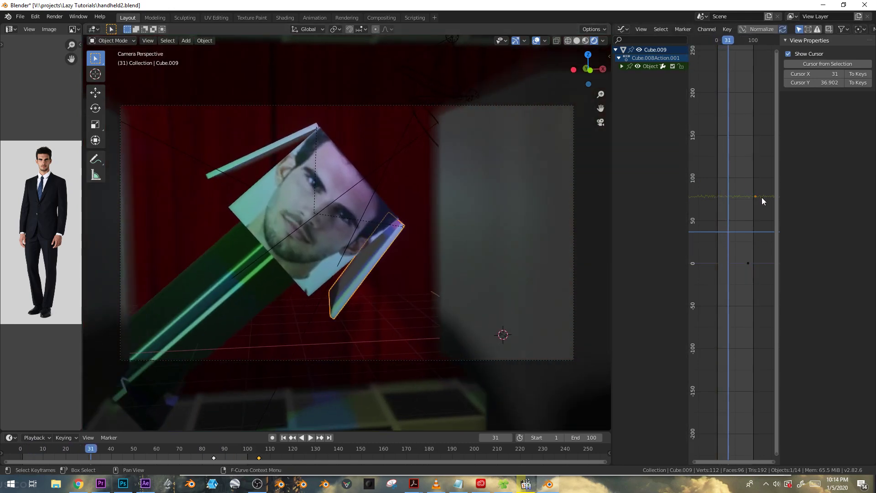
key(alt+a)
key(space)
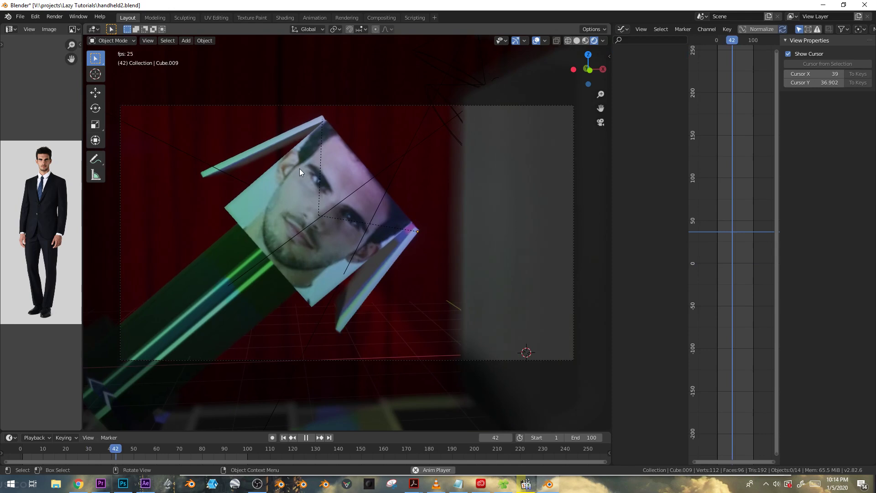
scroll(406, 268, down, 1)
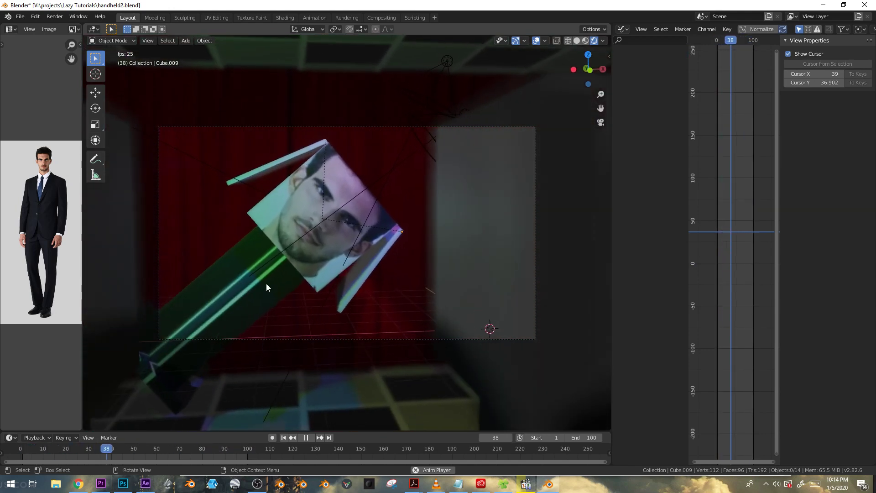
key(space)
Step: Resize and tilt the red curtain backdrop, and move it 6.13 m on X and 3.68 m on Z
click(381, 152)
key(s)
click(497, 100)
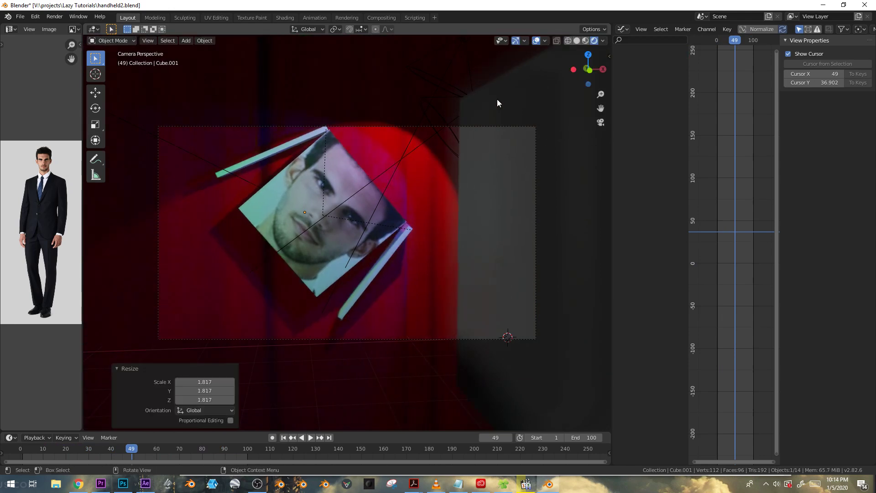
key(s)
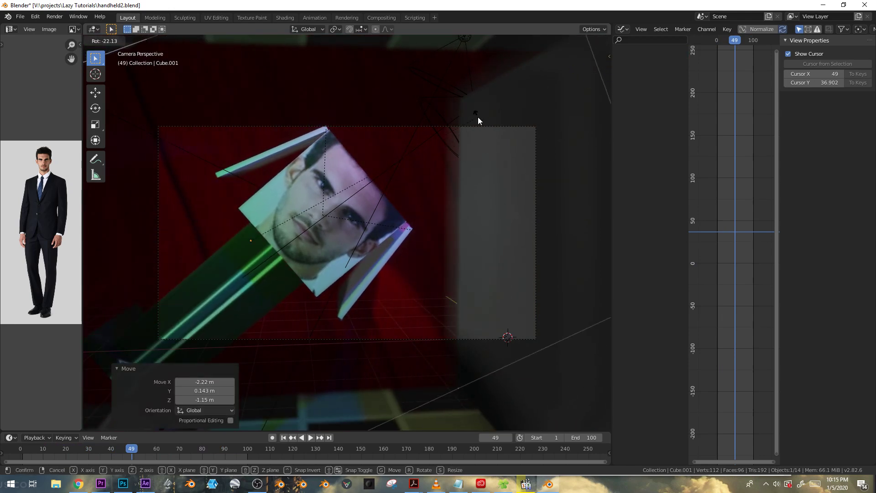
click(553, 59)
key(g)
click(558, 126)
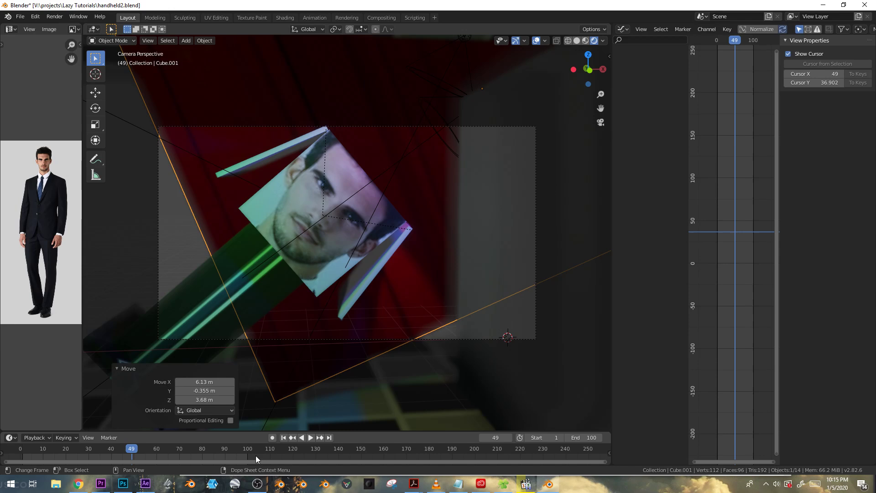
Step: Insert a location keyframe for the red curtain backdrop at frame 28
click(108, 449)
key(space)
key(Escape)
key(i)
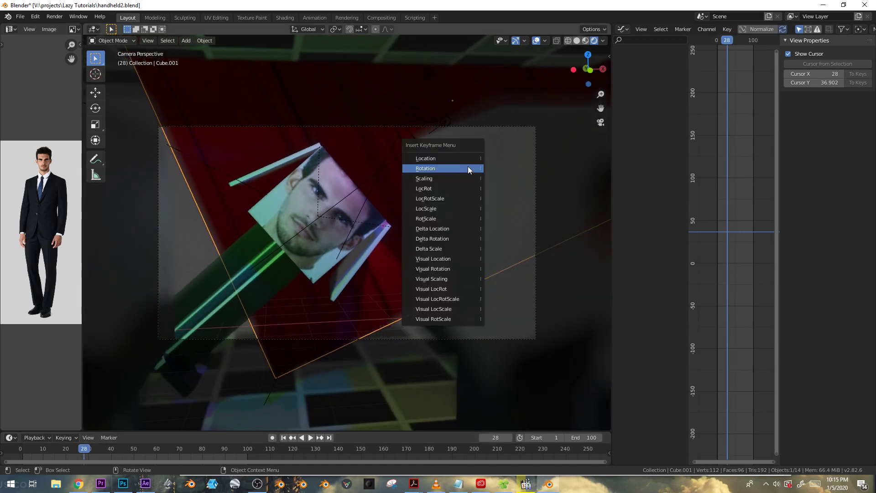
click(468, 167)
Step: Move the curtain backdrop diagonally down across the view at frame 84 and insert a second location keyframe
drag(89, 449, 211, 450)
key(g)
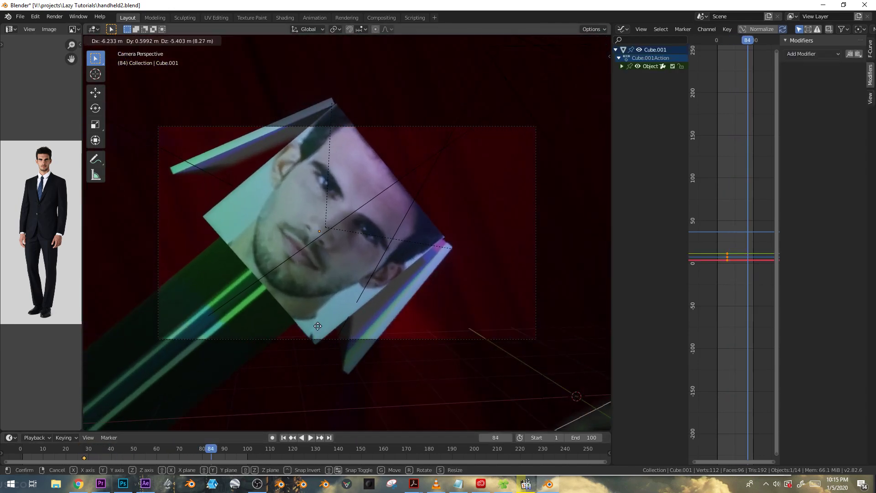
click(165, 423)
key(i)
click(314, 254)
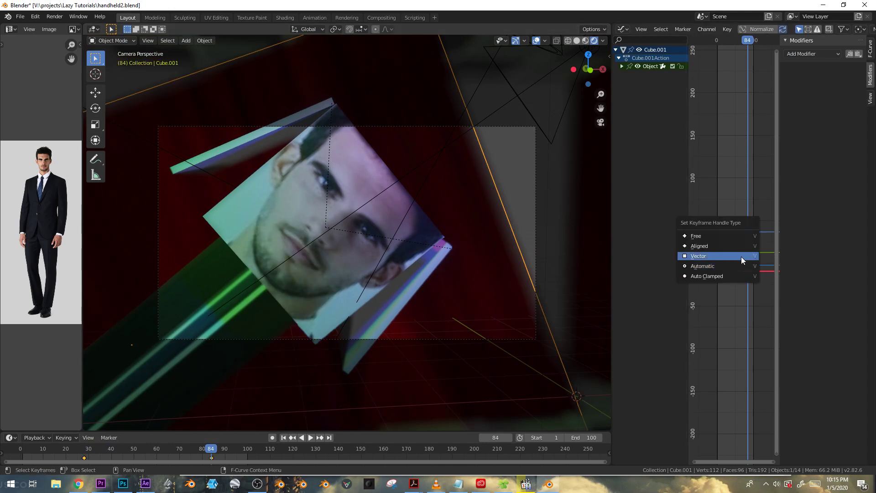
Step: Set the backdrop keyframes' handle type to Vector and play back the finished animation
click(741, 256)
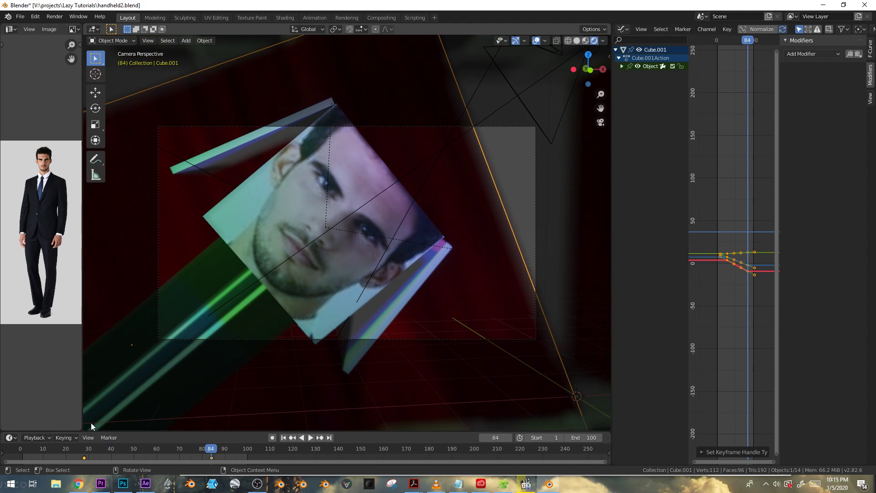
click(82, 450)
key(space)
key(alt+a)
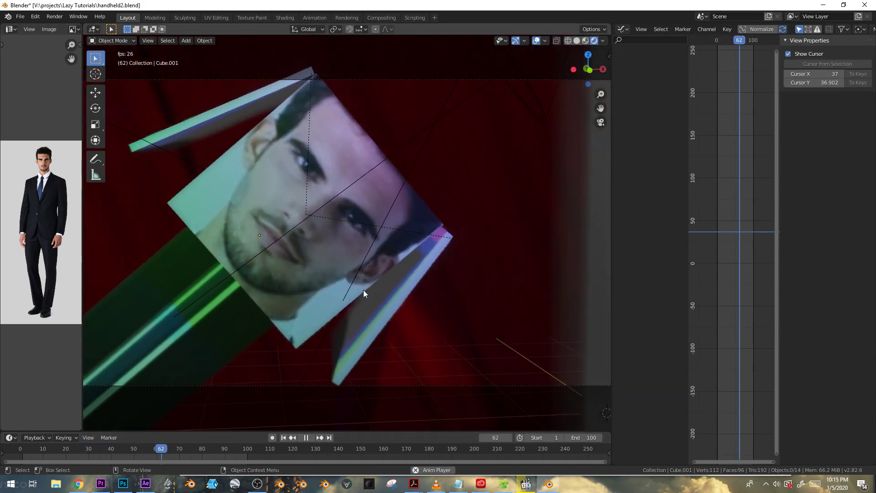
key(space)
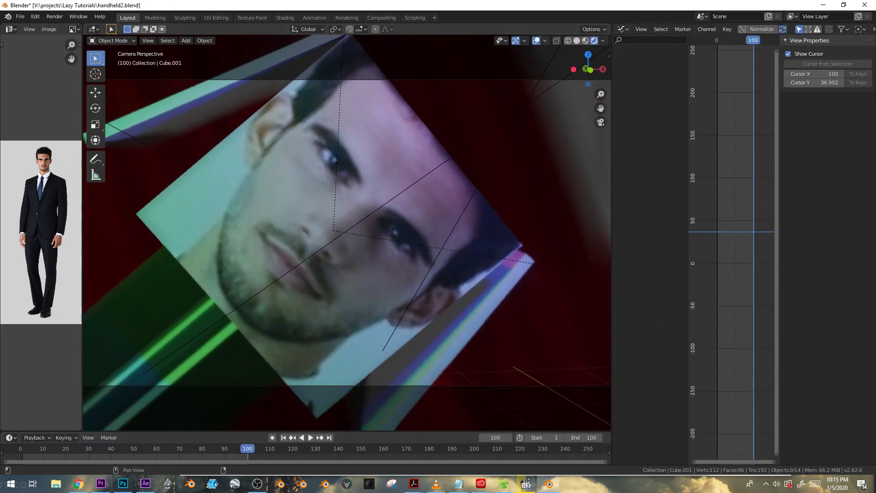